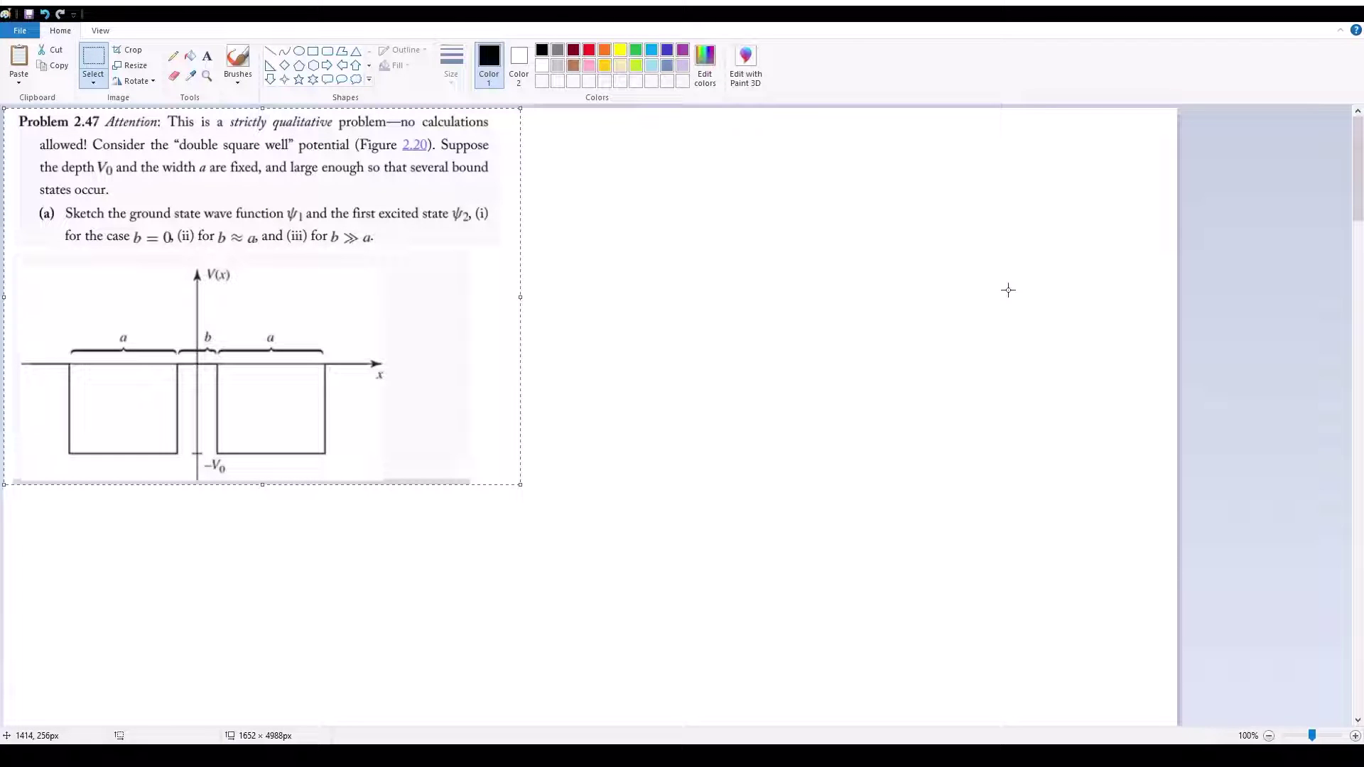
Switch to the Brushes tool, releasing the selection around the pasted problem image.
click(235, 60)
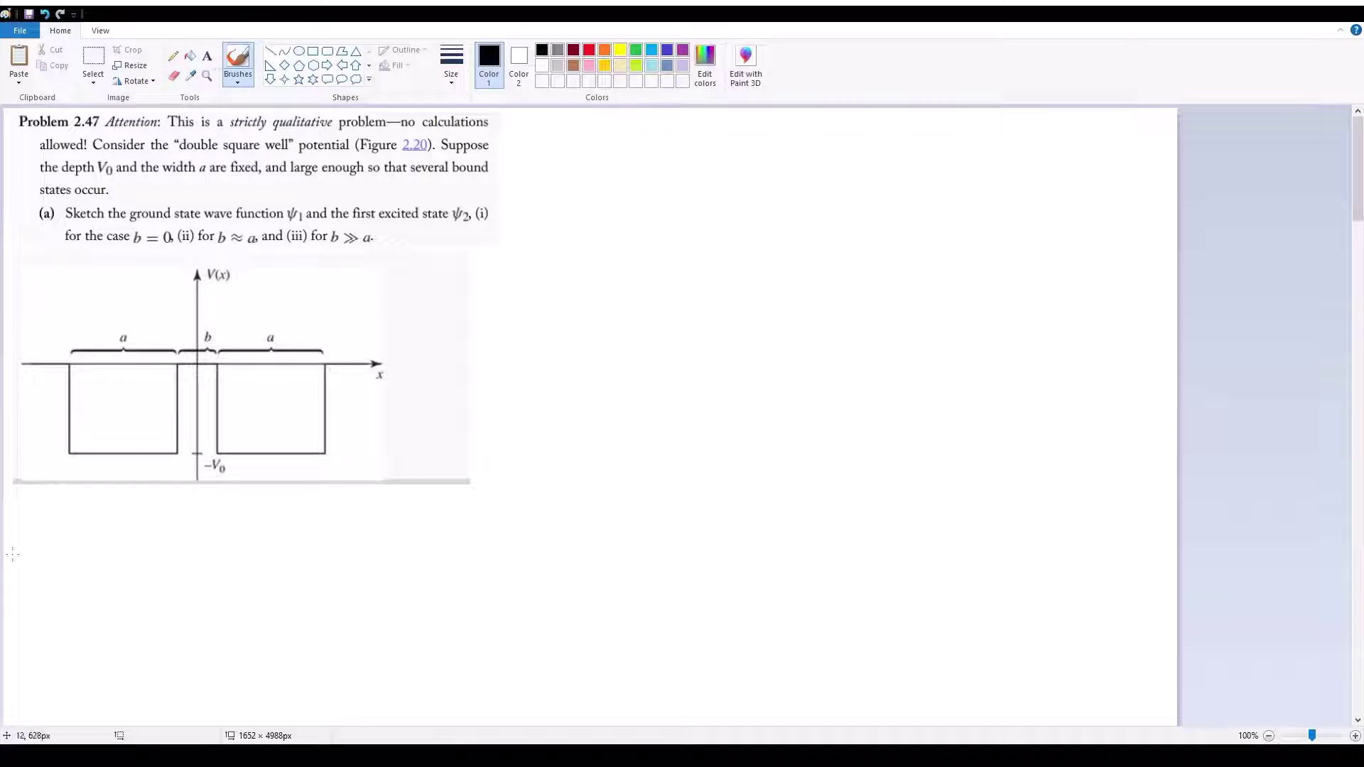
Handwrite 'Case 1: b=0' below the double-well figure and underline it.
mouse_move(53, 528)
mouse_down()
mouse_move(50, 545)
mouse_move(80, 546)
mouse_up()
mouse_move(90, 541)
mouse_down()
mouse_move(116, 552)
mouse_move(181, 533)
mouse_up()
drag(173, 542, 192, 527)
drag(48, 566, 219, 571)
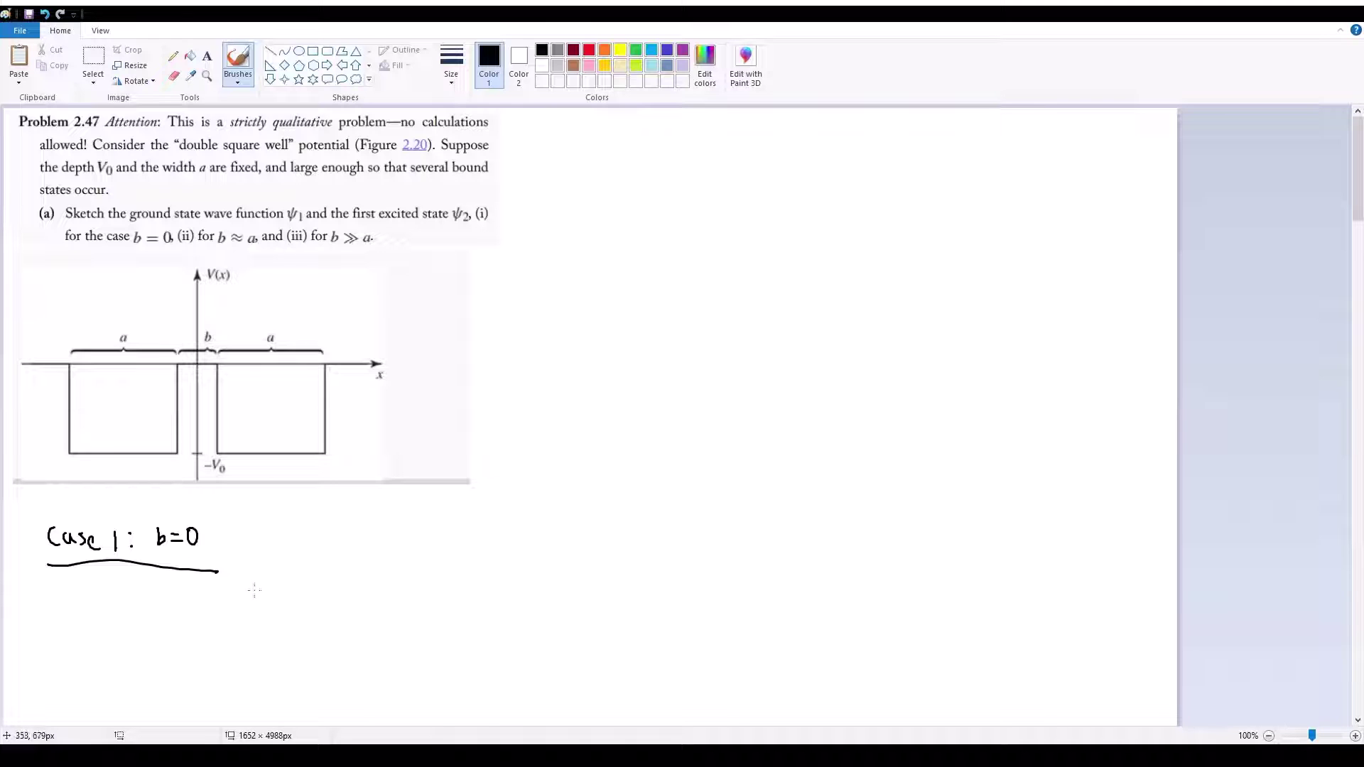
scroll(194, 517, down, 3)
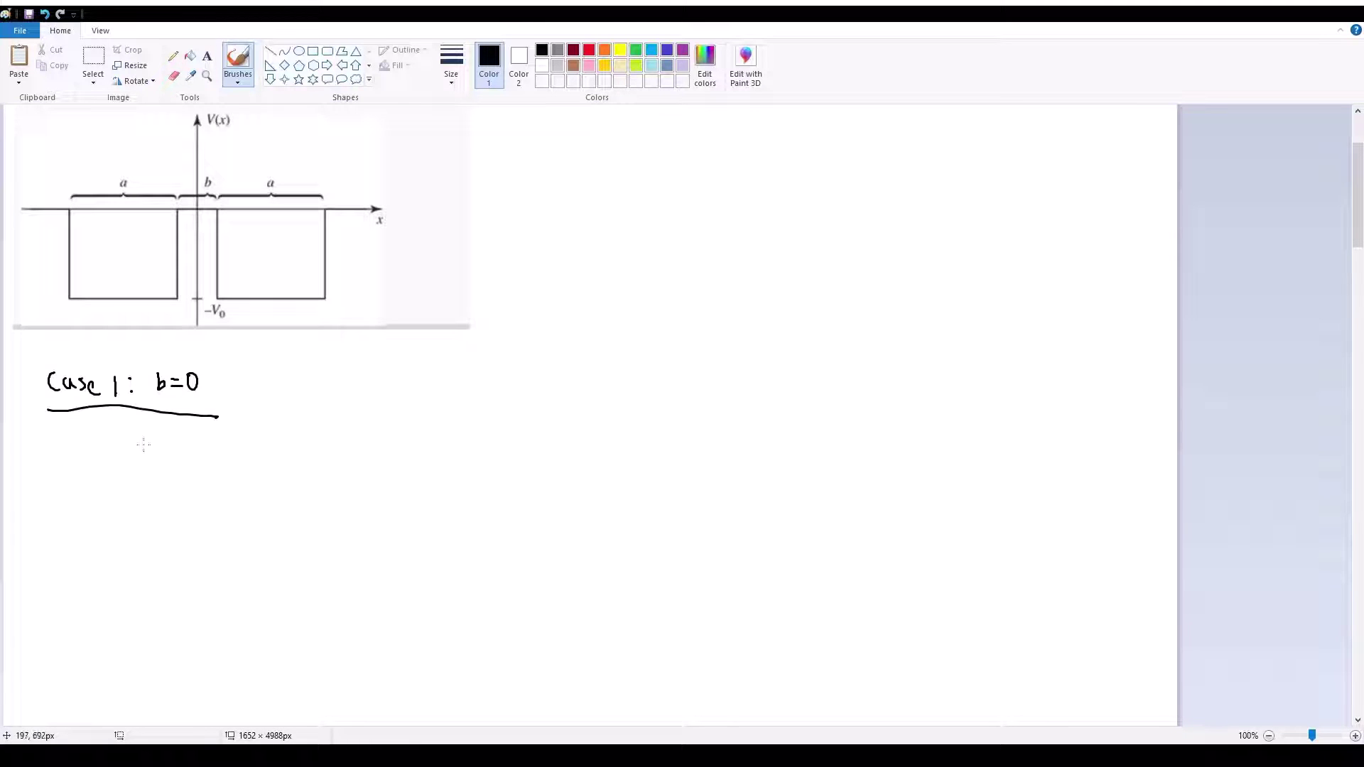
Draw axes for the ψ1 plot, undoing the misplaced strokes and redrawing them further right.
drag(147, 456, 152, 617)
drag(104, 574, 368, 586)
mouse_move(103, 426)
mouse_down()
mouse_move(117, 428)
mouse_move(110, 449)
mouse_up()
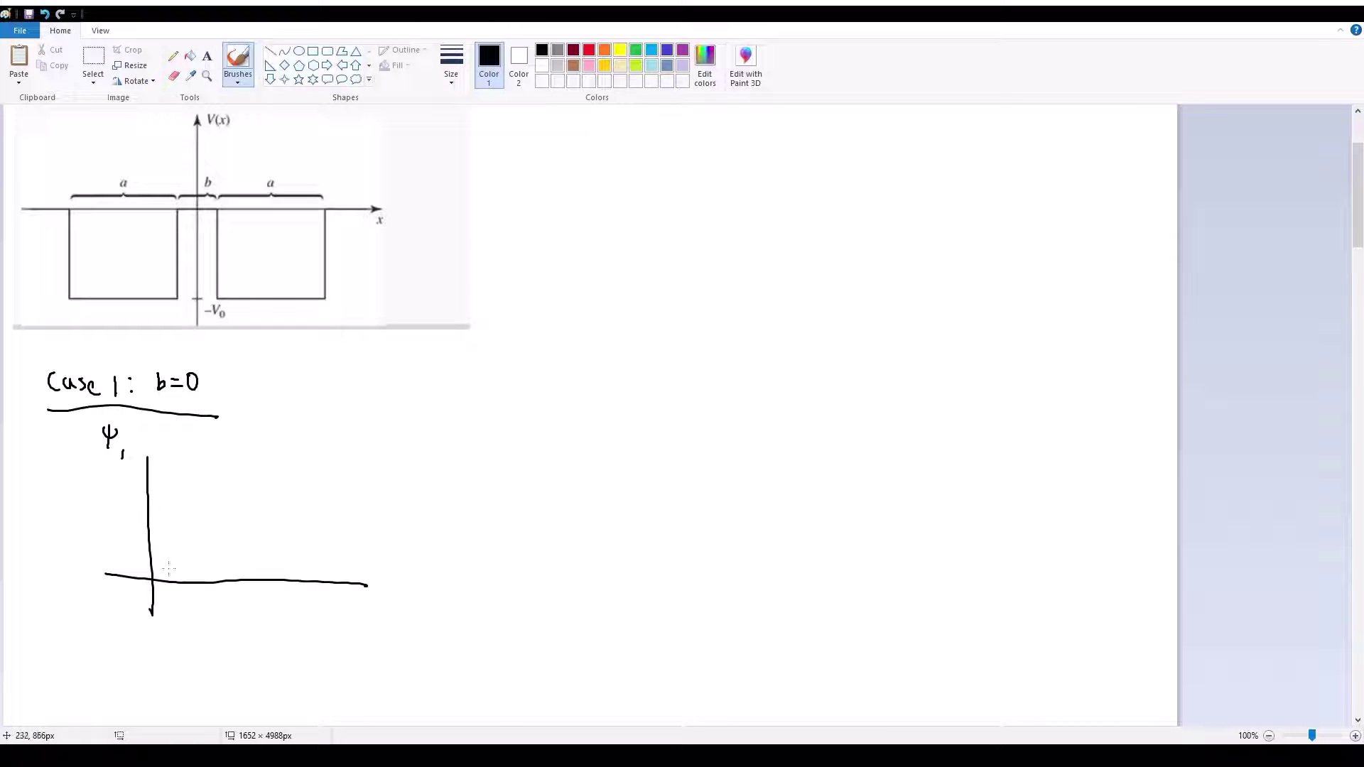
drag(47, 576, 164, 572)
key(ctrl+z)
key(ctrl+z)
key(ctrl+z)
key(ctrl+z)
key(ctrl+z)
key(ctrl+z)
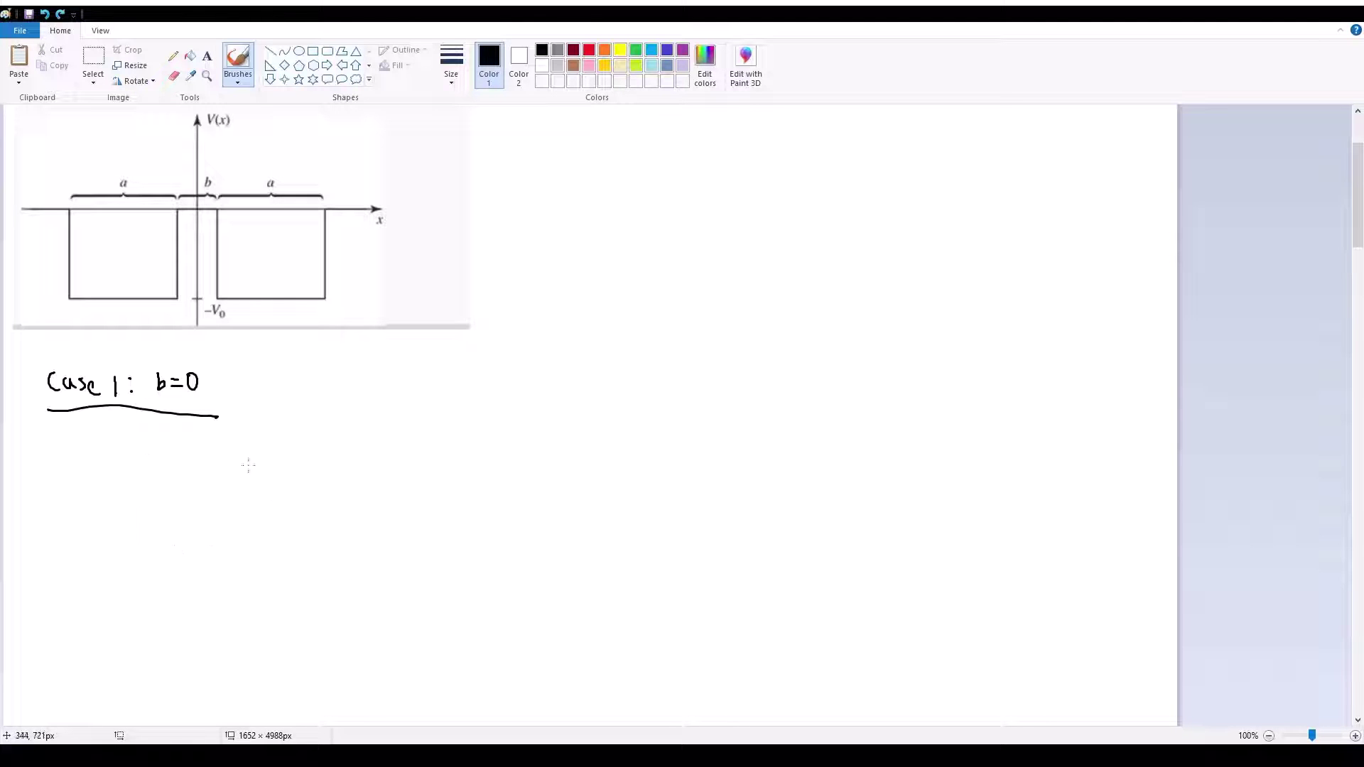
drag(241, 473, 253, 676)
drag(92, 570, 426, 579)
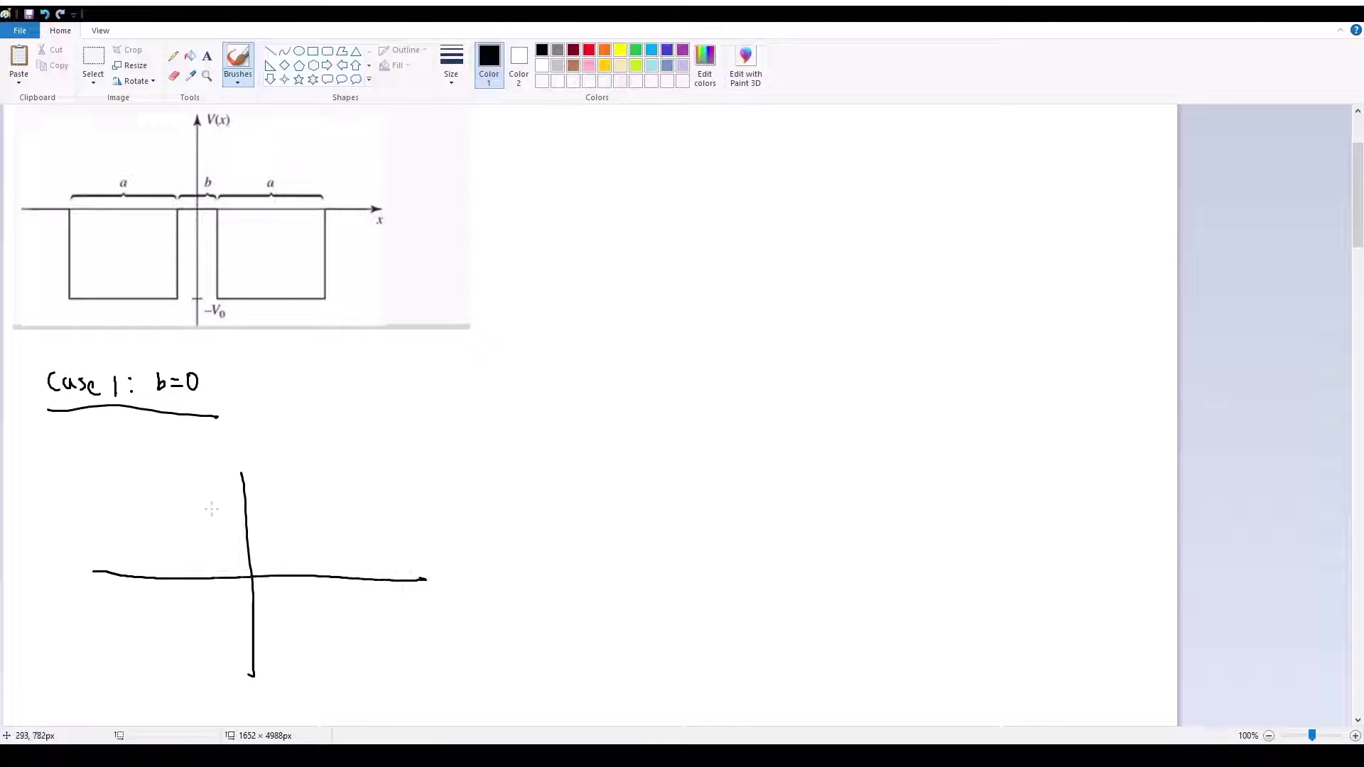
Label the plot ψ1, sketch a single central hump, and dash both well edges.
drag(138, 435, 153, 435)
drag(145, 433, 157, 466)
mouse_move(128, 575)
mouse_down()
mouse_move(208, 497)
mouse_move(277, 483)
mouse_move(345, 567)
mouse_move(394, 578)
mouse_move(347, 577)
mouse_up()
drag(347, 572, 345, 551)
drag(345, 545, 344, 517)
drag(345, 511, 344, 501)
drag(344, 495, 344, 490)
drag(153, 575, 153, 531)
drag(154, 527, 153, 497)
drag(153, 493, 154, 482)
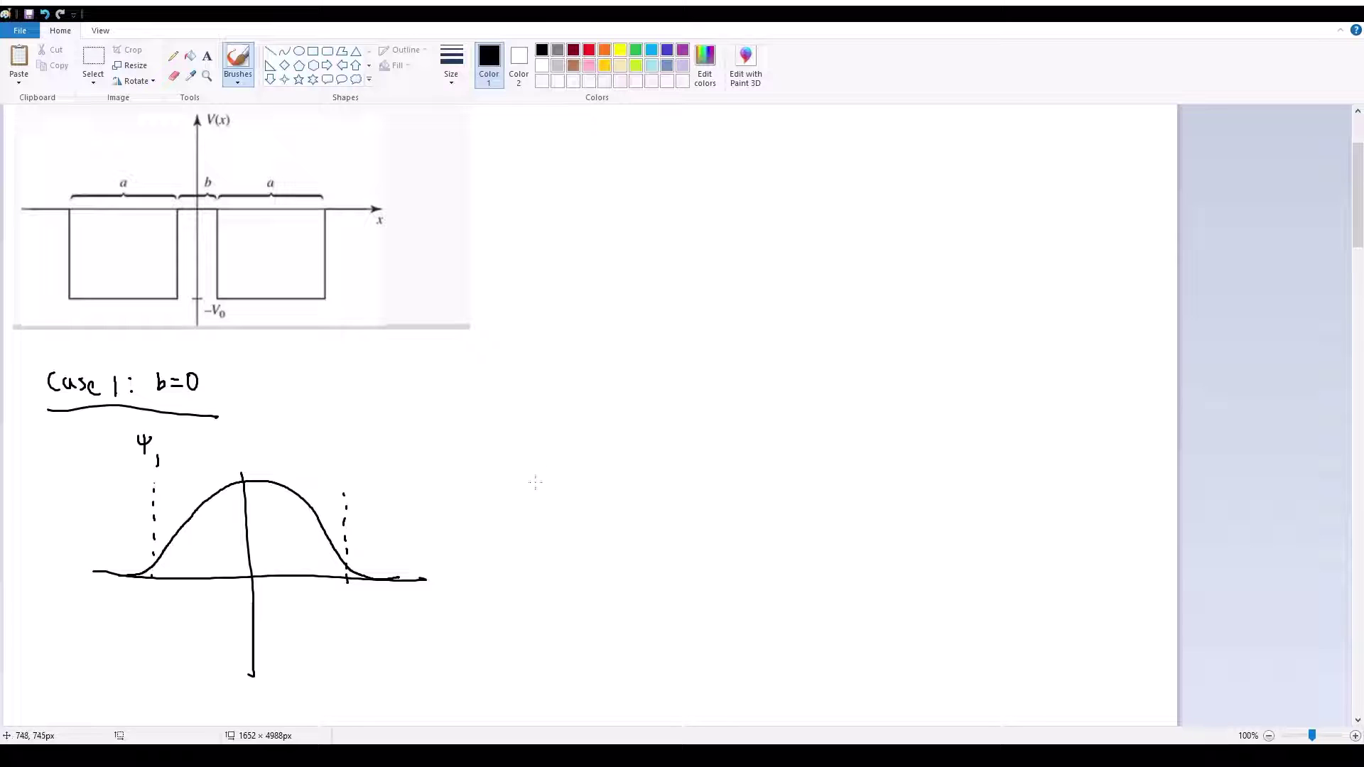
Write a ψ2 label and draw a second set of axes beside the ψ1 plot.
mouse_move(529, 458)
mouse_down()
mouse_move(545, 455)
mouse_move(537, 475)
mouse_up()
drag(548, 469, 558, 478)
drag(706, 478, 701, 654)
drag(606, 570, 916, 563)
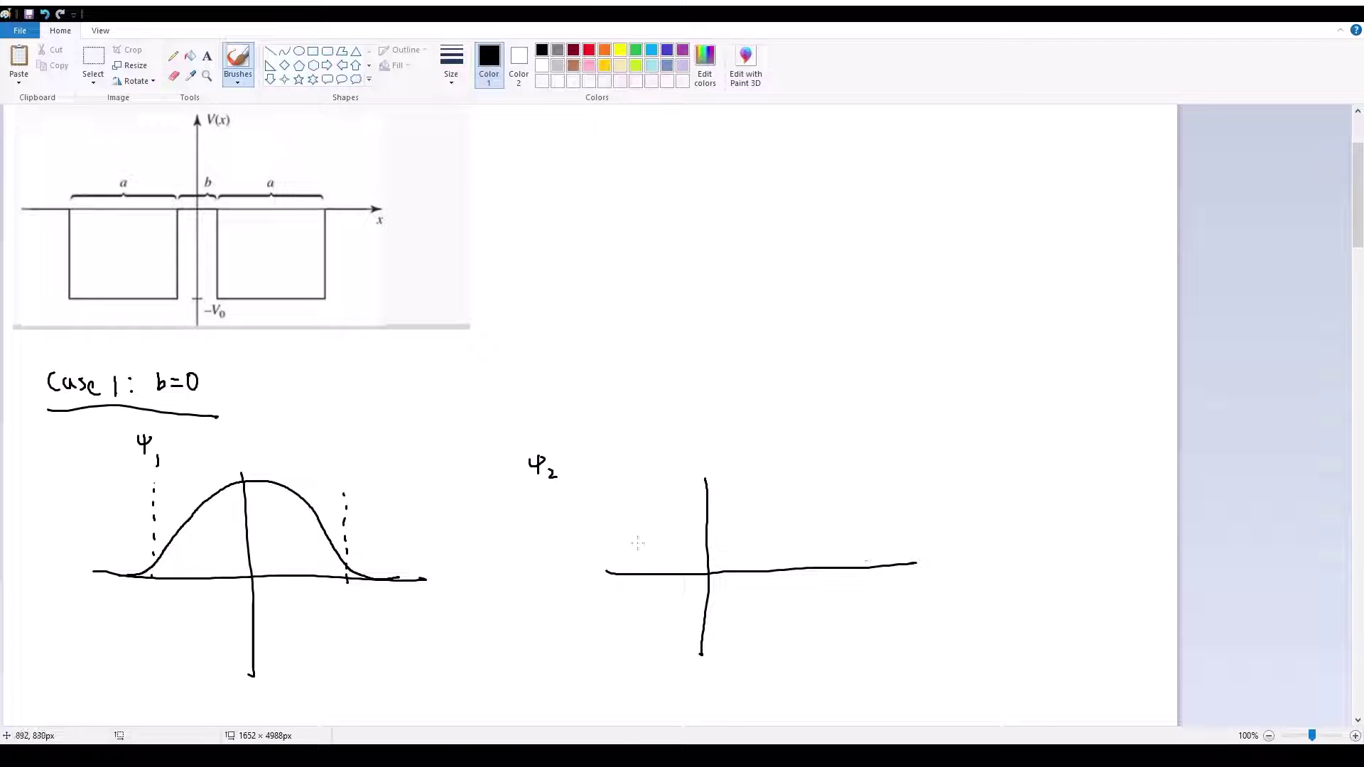
Extend the ψ2 horizontal axis left and dash the left and right well edges.
drag(583, 572, 623, 570)
drag(624, 482, 625, 510)
drag(627, 526, 627, 534)
drag(625, 543, 625, 580)
drag(624, 593, 623, 604)
drag(623, 626, 623, 636)
drag(861, 499, 861, 509)
drag(859, 538, 860, 547)
drag(861, 568, 860, 618)
drag(861, 646, 861, 662)
Draw the antisymmetric ψ2 curve, move the right dashed edge inward, and erase the old one.
mouse_move(607, 572)
mouse_down()
mouse_move(644, 505)
mouse_move(665, 497)
mouse_move(701, 538)
mouse_move(720, 619)
mouse_move(754, 651)
mouse_move(768, 647)
mouse_move(826, 565)
mouse_up()
drag(798, 485, 800, 498)
drag(802, 519, 804, 571)
drag(805, 576, 804, 658)
click(173, 75)
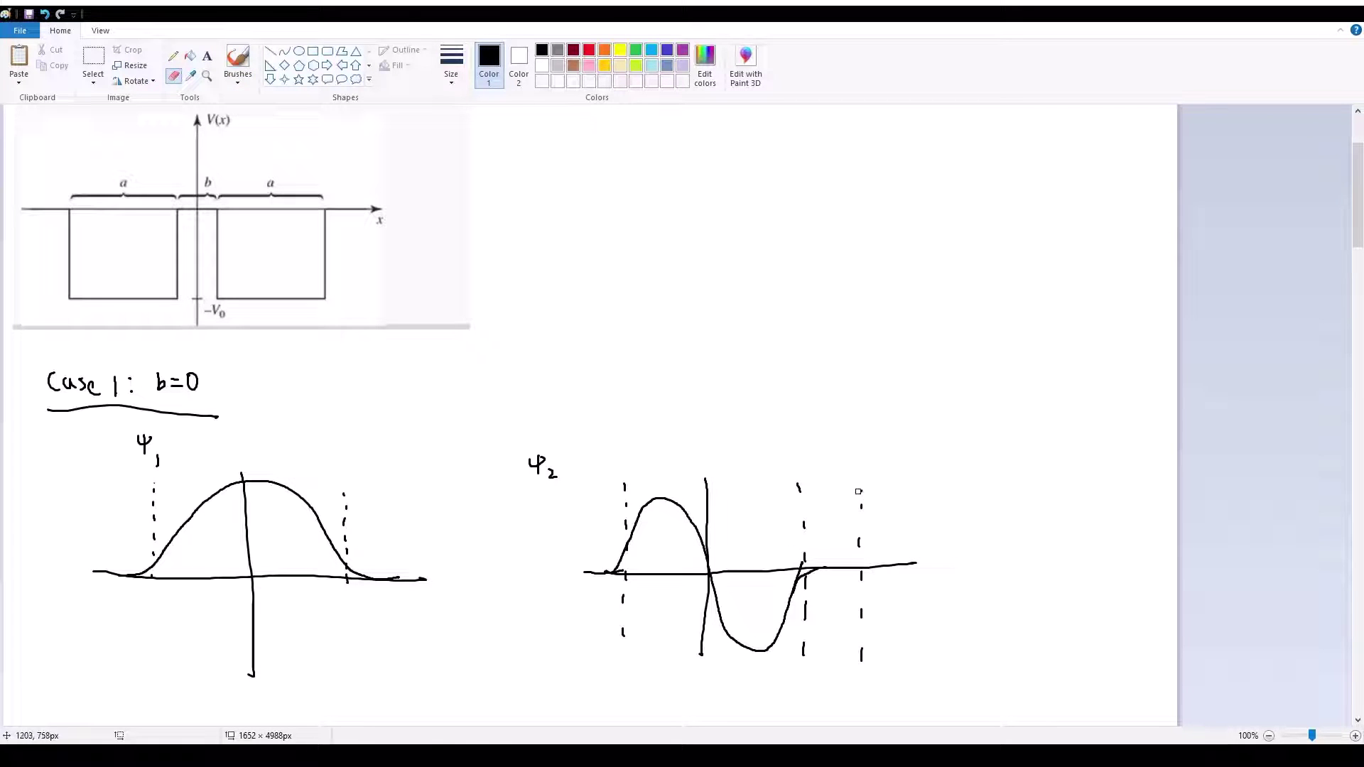
drag(858, 490, 860, 662)
click(238, 63)
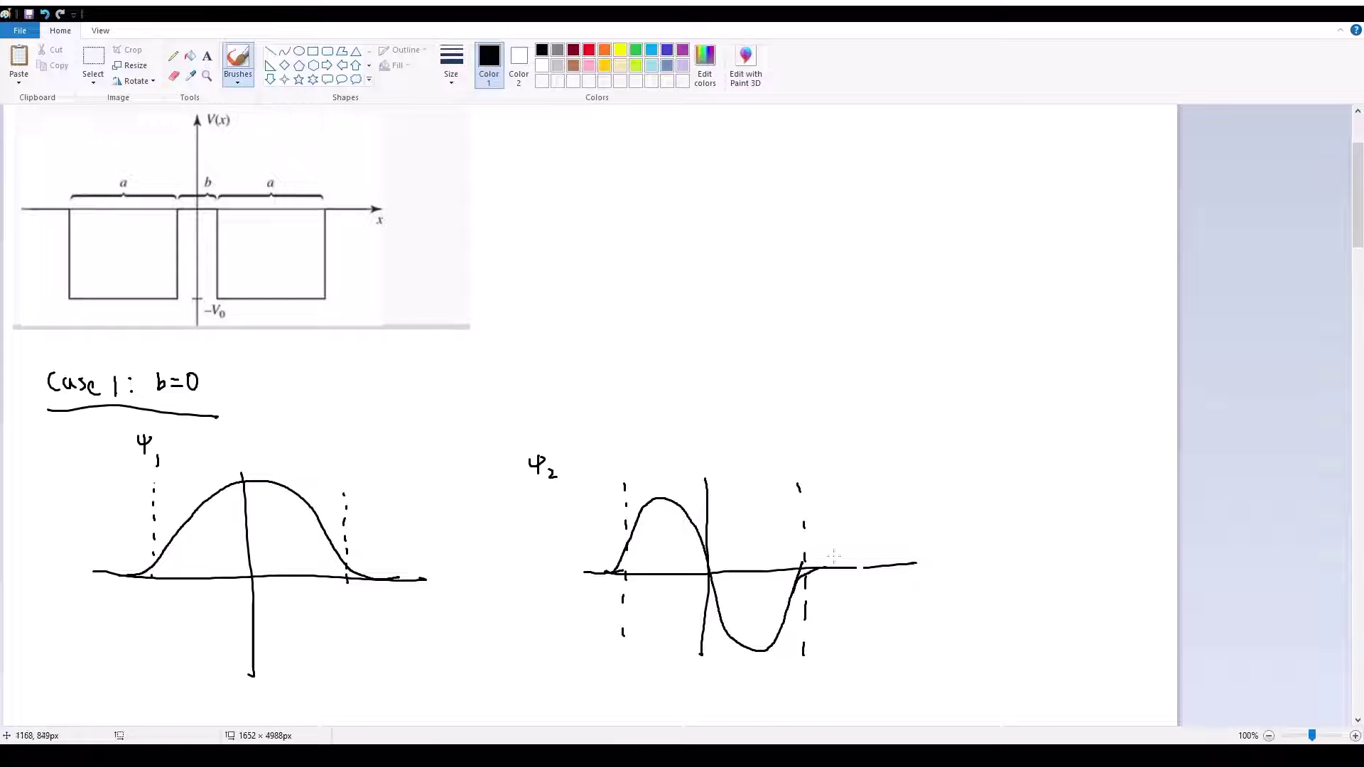
drag(854, 568, 874, 569)
Handwrite 'Case 2 : b ≈ a' below the Case 1 sketches and underline it.
scroll(177, 379, up, 3)
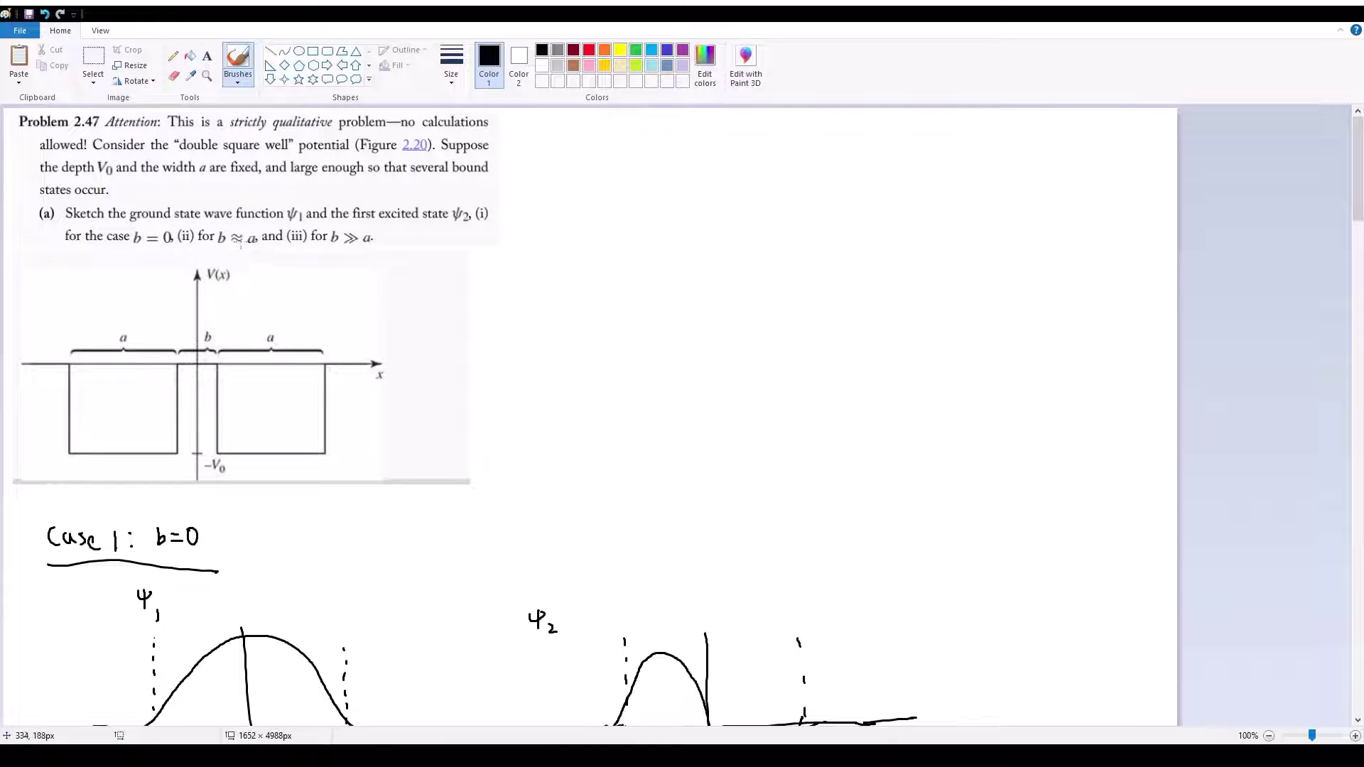
scroll(245, 242, down, 6)
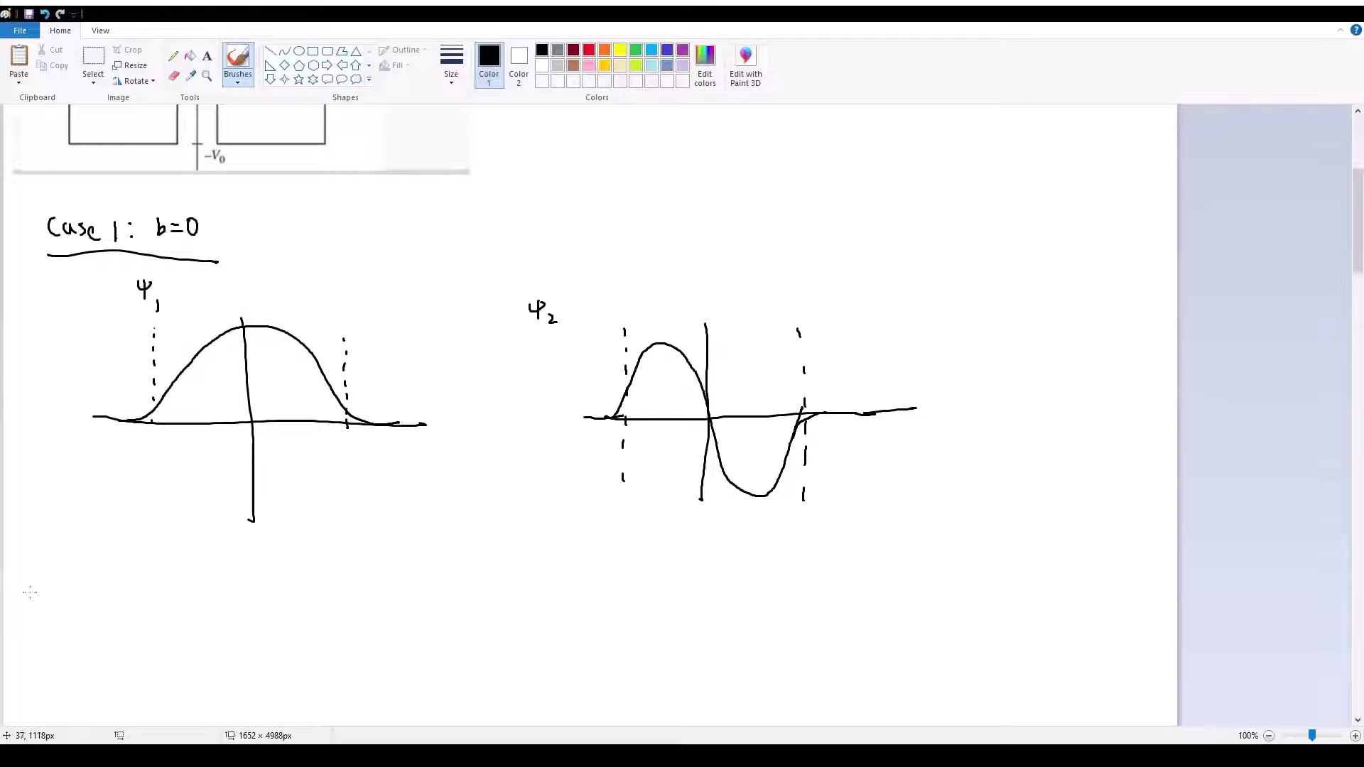
mouse_move(57, 590)
mouse_down()
mouse_move(44, 598)
mouse_move(60, 610)
mouse_up()
drag(74, 600, 100, 608)
mouse_move(112, 593)
mouse_down()
mouse_move(127, 609)
mouse_move(171, 609)
mouse_up()
click(140, 595)
click(141, 606)
drag(187, 592, 203, 588)
drag(187, 601, 223, 611)
drag(51, 629, 249, 636)
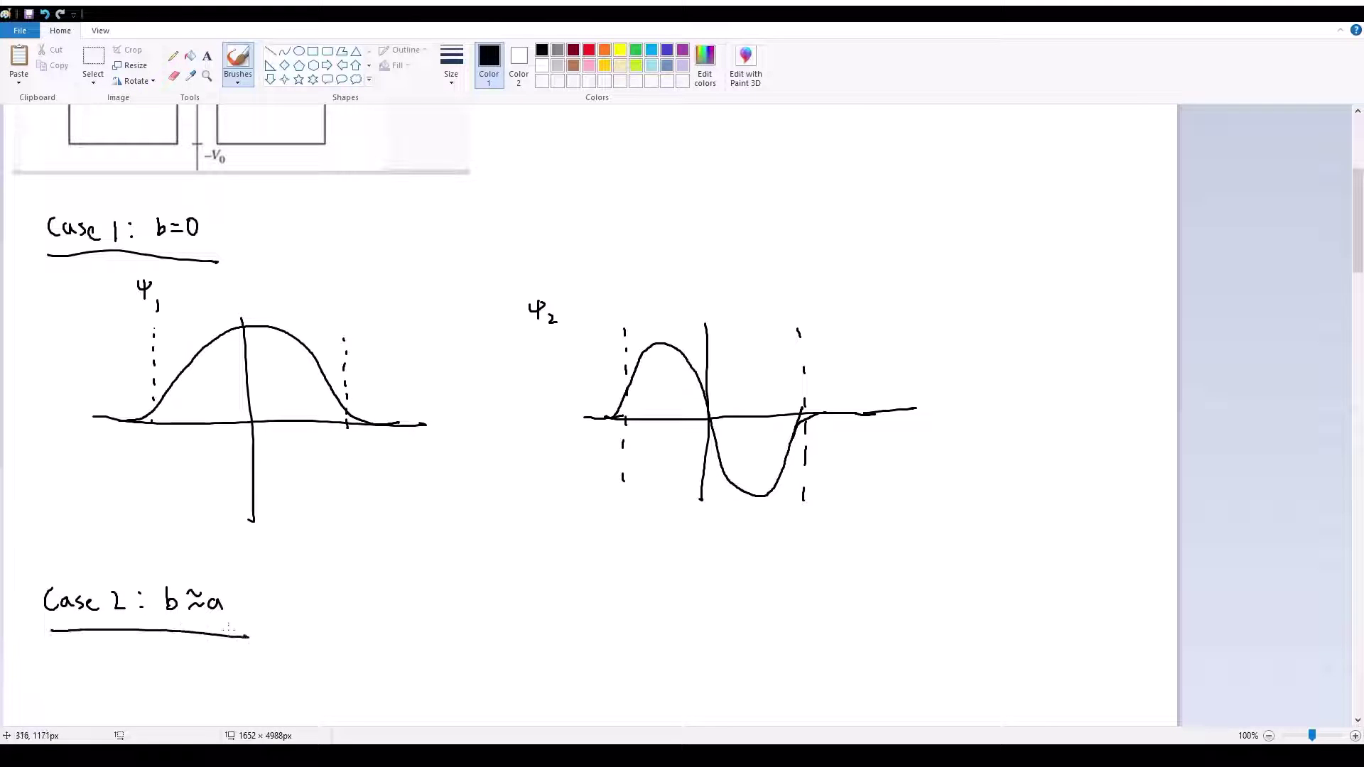
scroll(174, 324, up, 4)
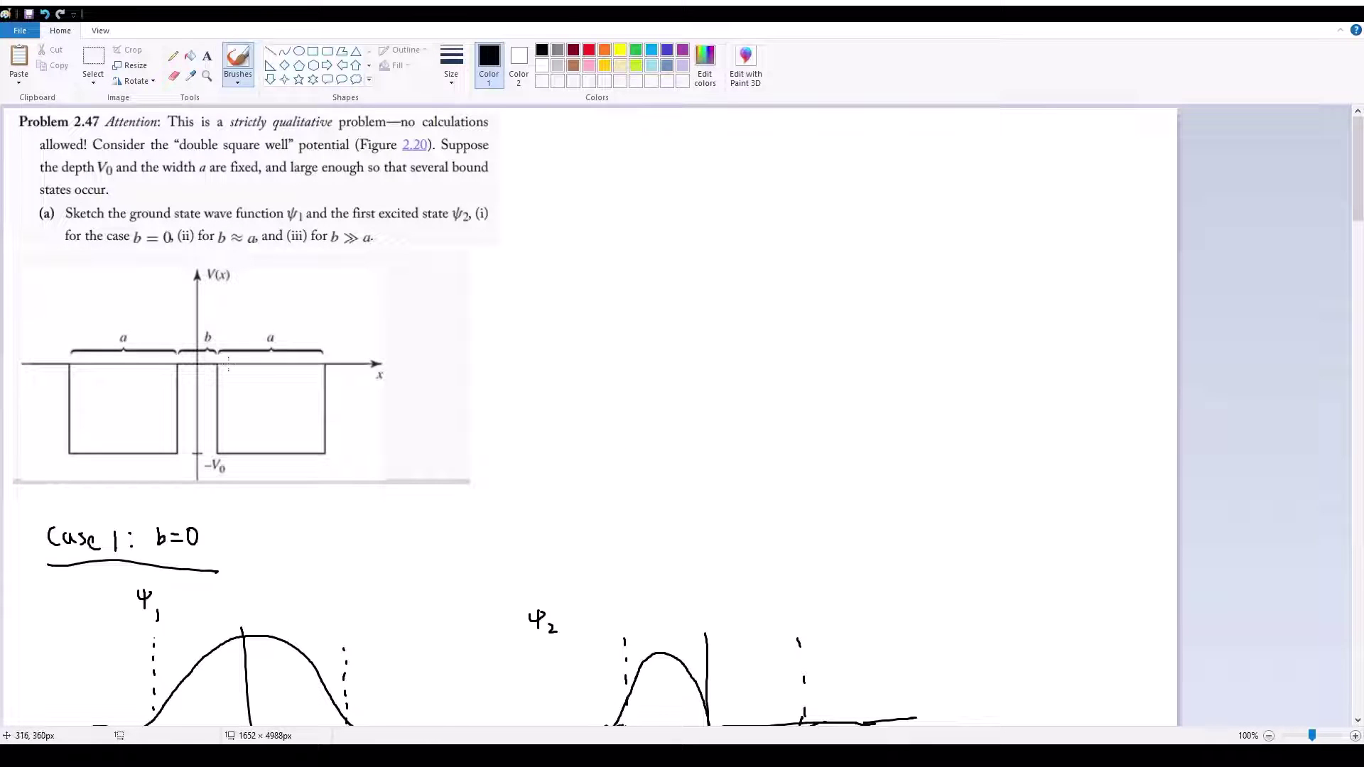
scroll(228, 363, down, 2)
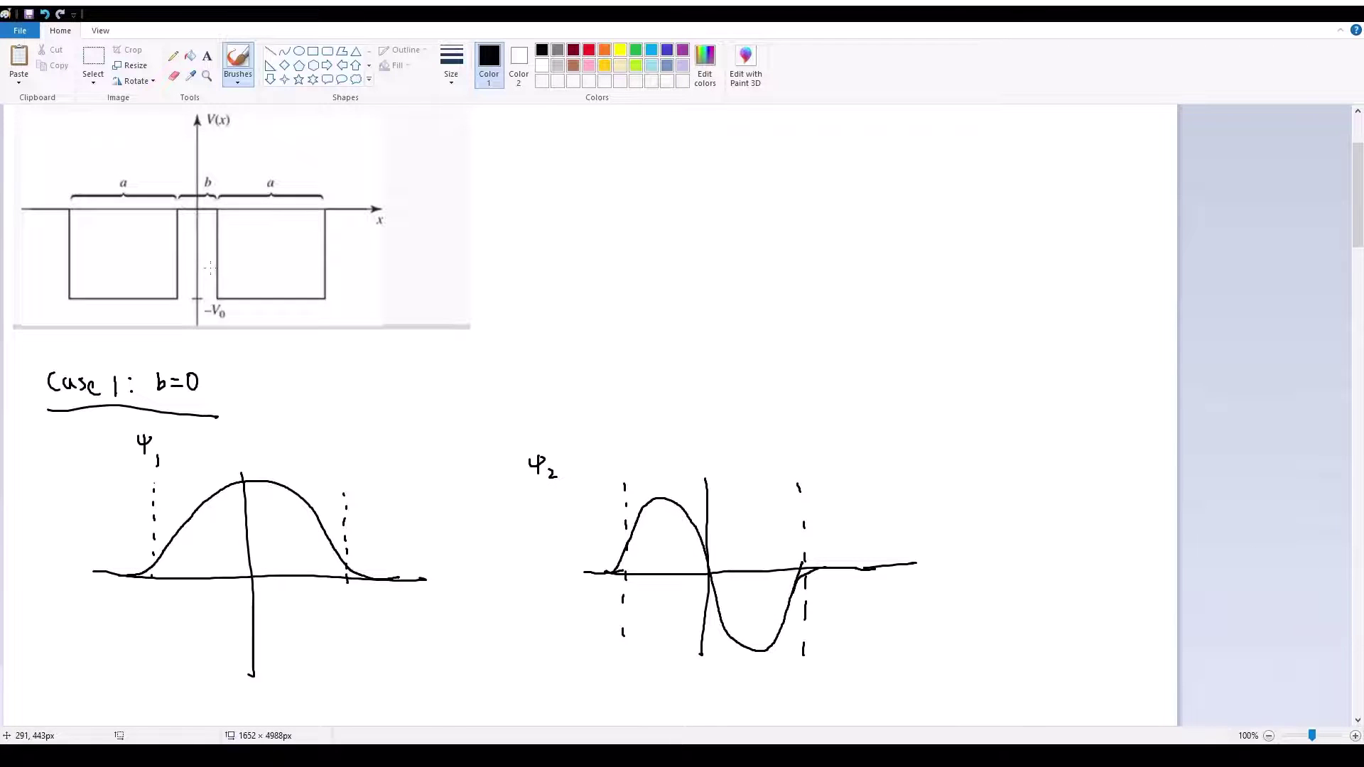
scroll(210, 268, down, 6)
scroll(239, 315, up, 4)
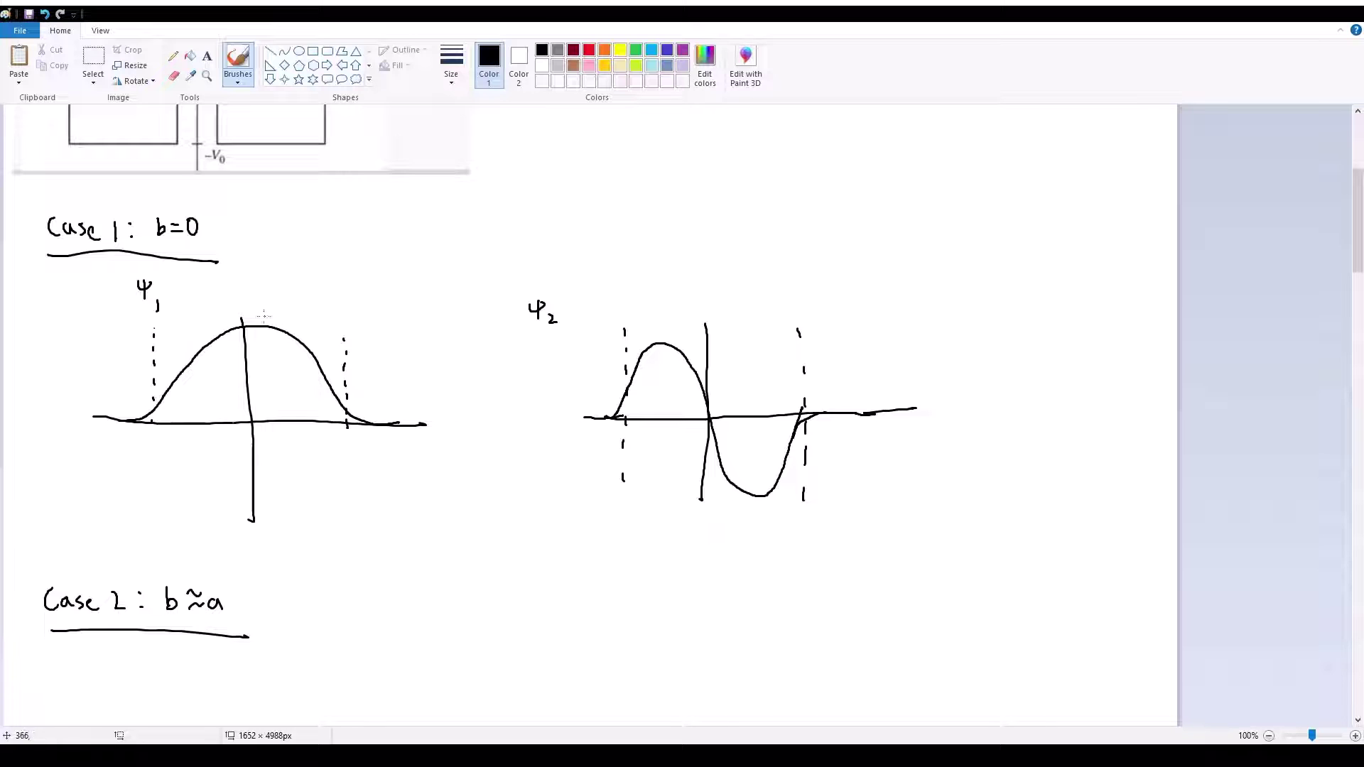
scroll(233, 478, down, 4)
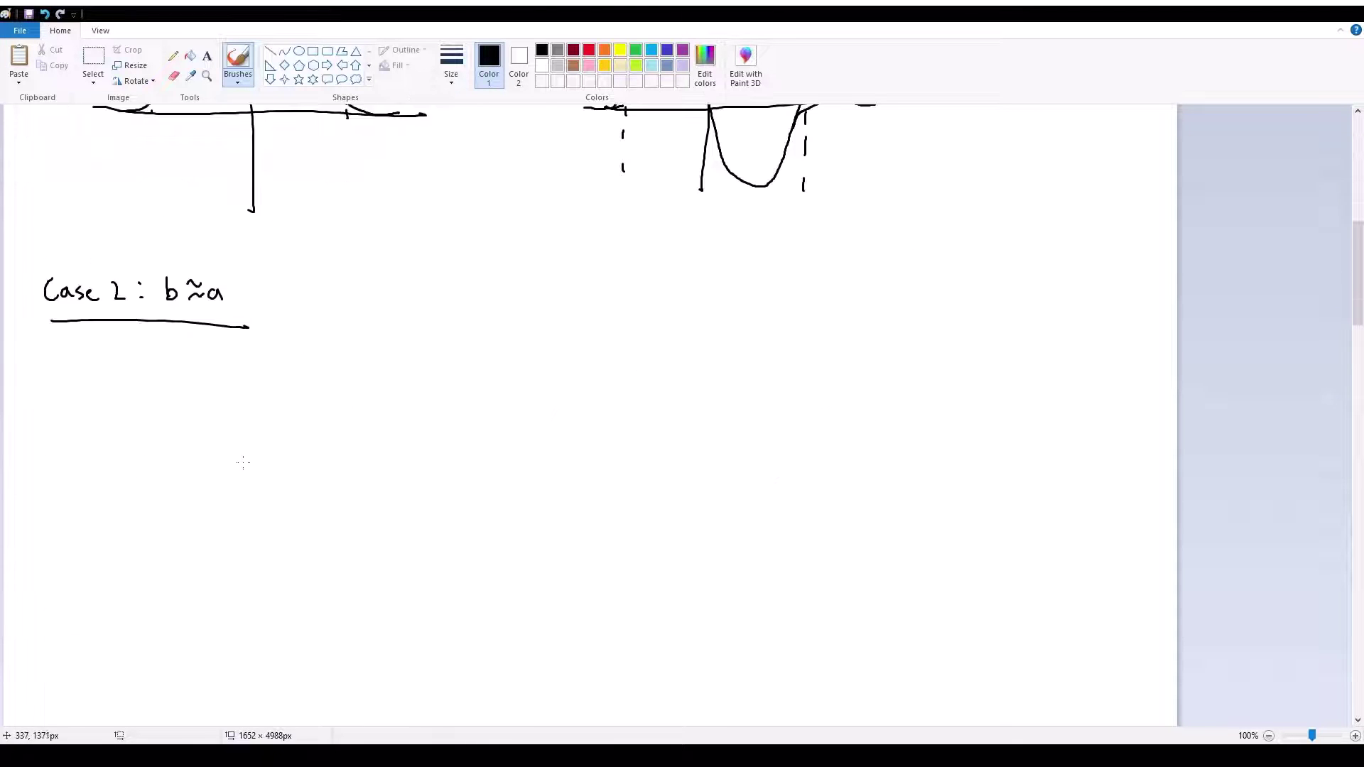
scroll(244, 462, up, 2)
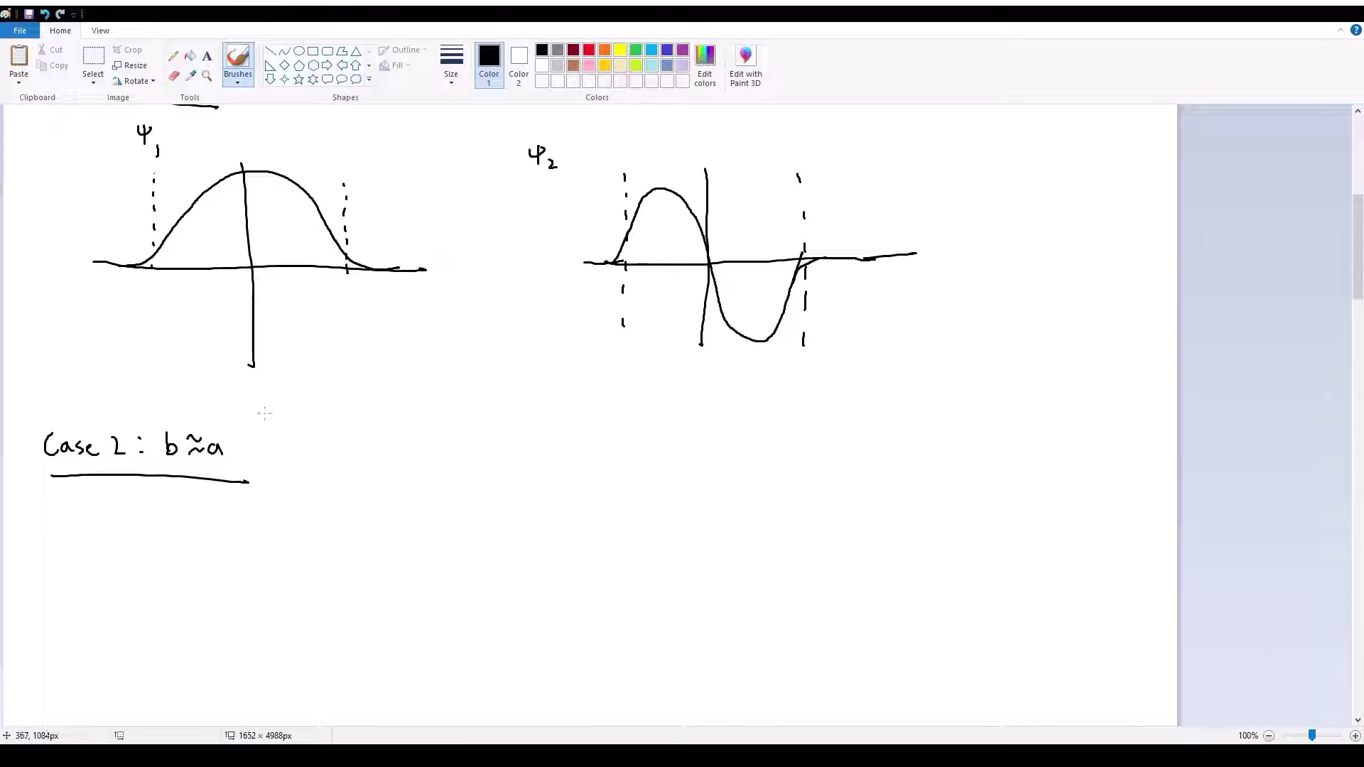
Draw axes for Case 2's ψ1 plot with dashed leftmost and rightmost well edges.
mouse_move(232, 530)
mouse_down()
mouse_move(231, 650)
mouse_move(232, 726)
mouse_up()
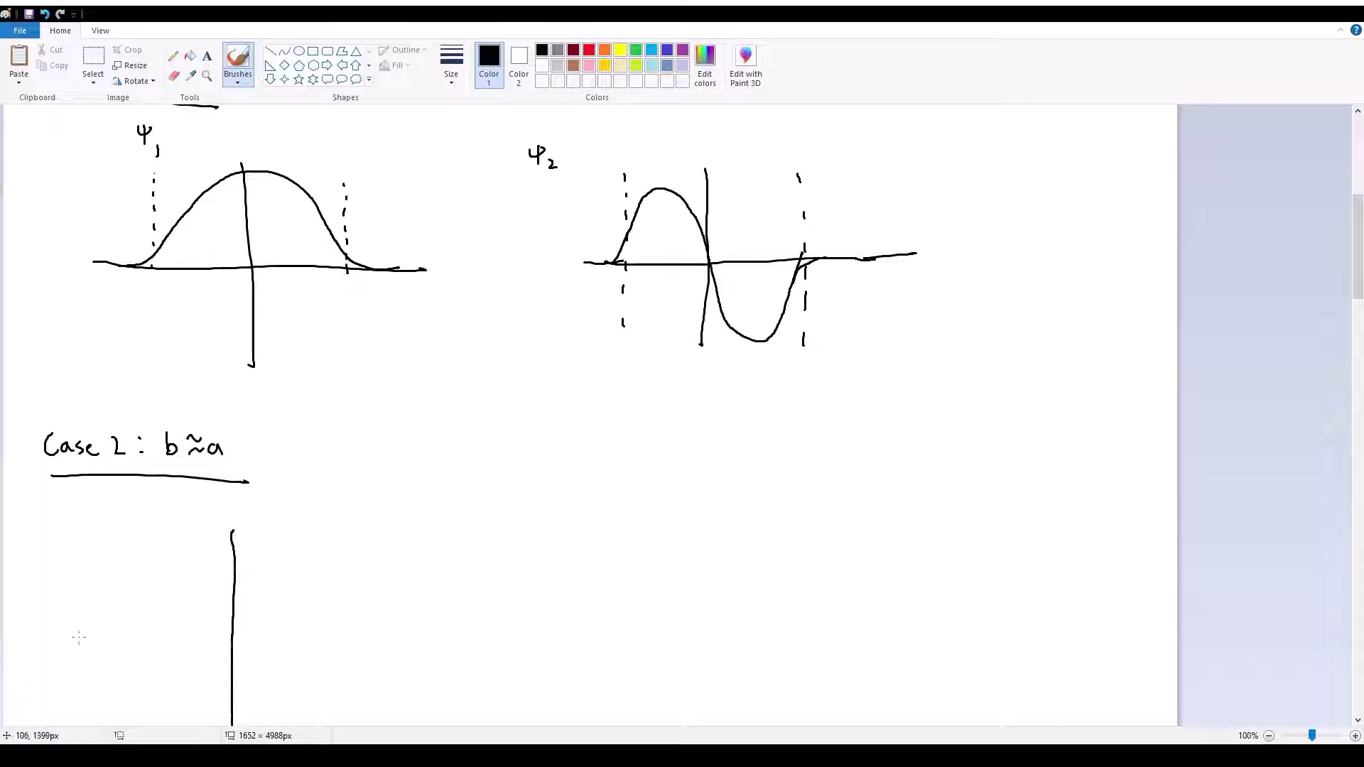
drag(79, 636, 380, 640)
drag(134, 545, 134, 553)
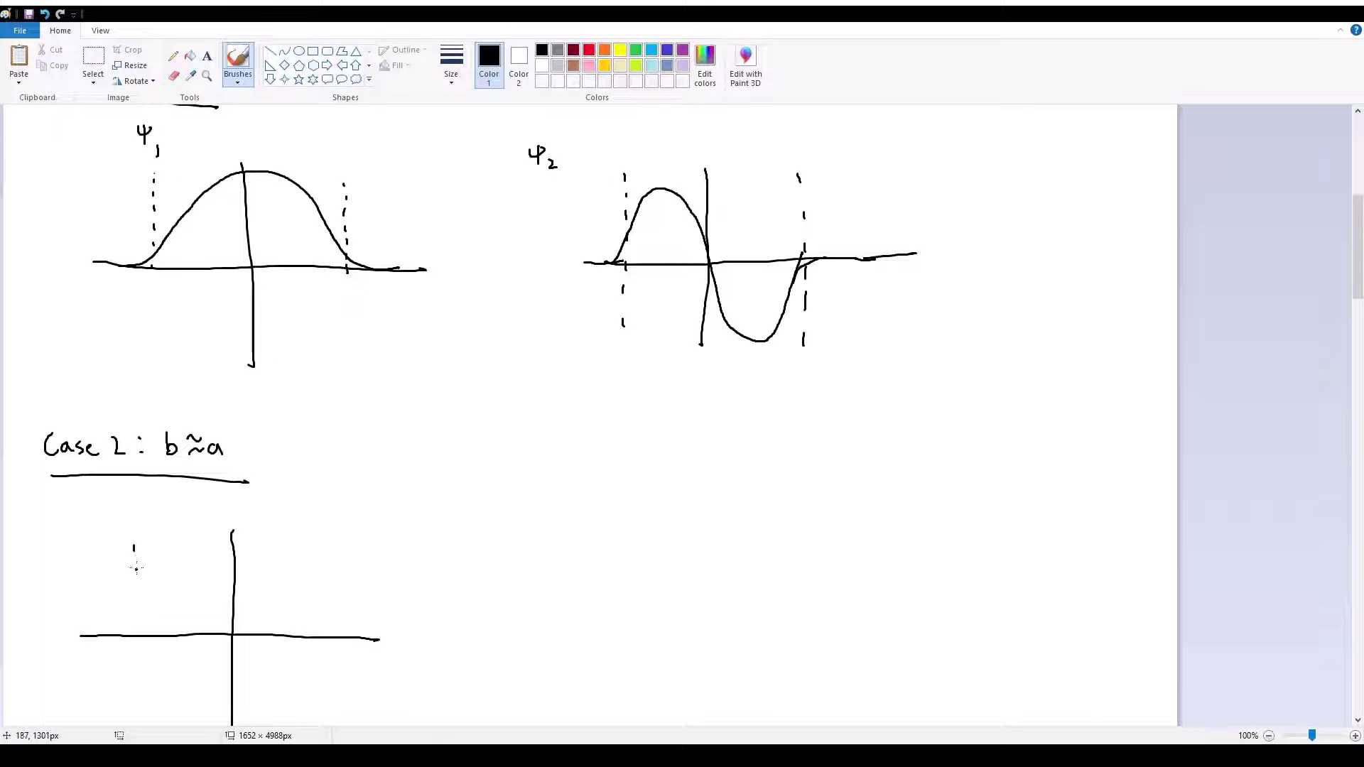
drag(134, 649, 133, 664)
drag(133, 672, 134, 690)
drag(134, 714, 134, 721)
drag(336, 720, 337, 711)
drag(337, 691, 336, 683)
drag(336, 667, 334, 636)
drag(332, 612, 331, 604)
Label the plot ψ1 and dash the inner left and inner right well edges.
mouse_move(132, 486)
mouse_down()
mouse_move(142, 495)
mouse_move(149, 478)
mouse_up()
drag(144, 476, 142, 503)
drag(209, 541, 211, 568)
drag(211, 586, 211, 596)
drag(213, 700, 212, 710)
drag(260, 540, 260, 551)
drag(261, 573, 262, 615)
drag(262, 629, 260, 672)
drag(260, 684, 259, 697)
drag(262, 707, 262, 718)
Sketch a dotted red hump-shaped ψ1 curve over the wells.
scroll(368, 419, down, 2)
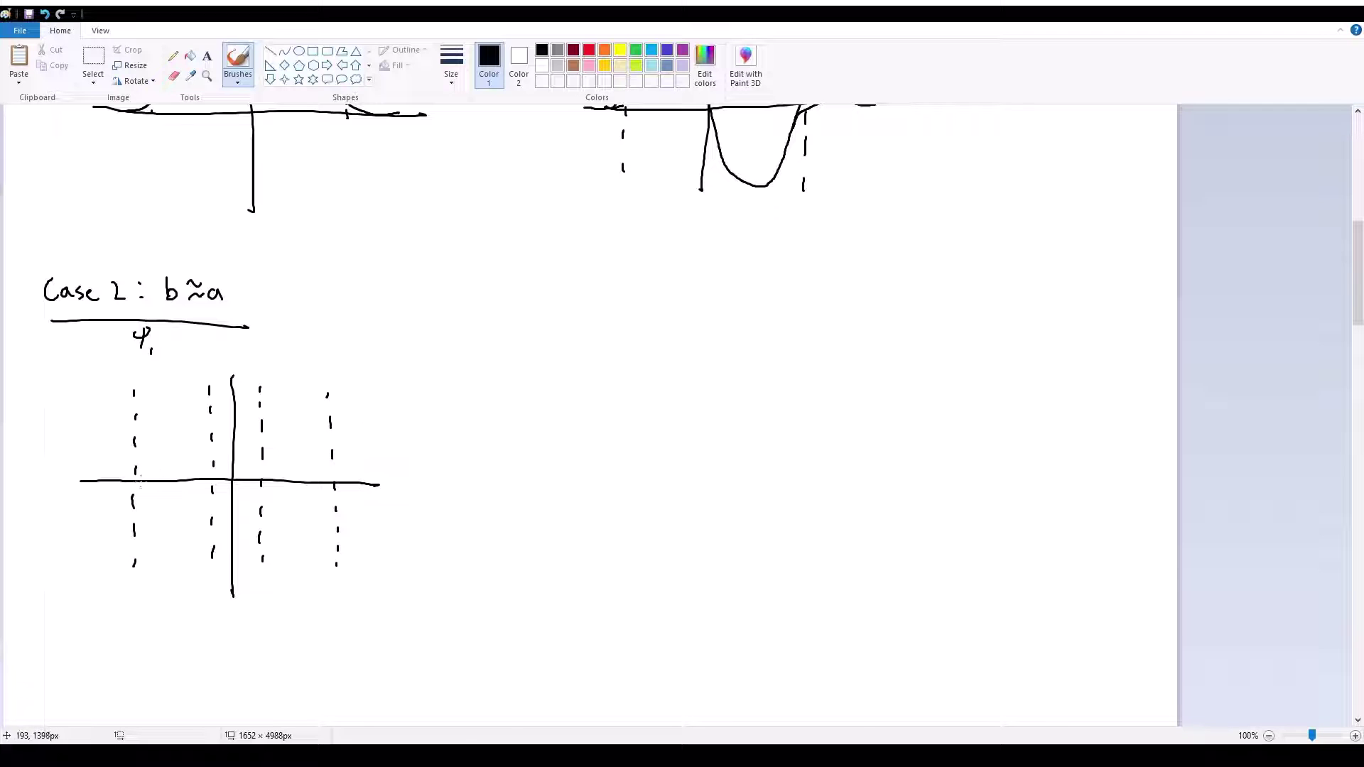
click(589, 49)
mouse_move(119, 476)
mouse_down()
mouse_move(228, 377)
mouse_move(265, 389)
mouse_move(309, 464)
mouse_move(337, 480)
mouse_up()
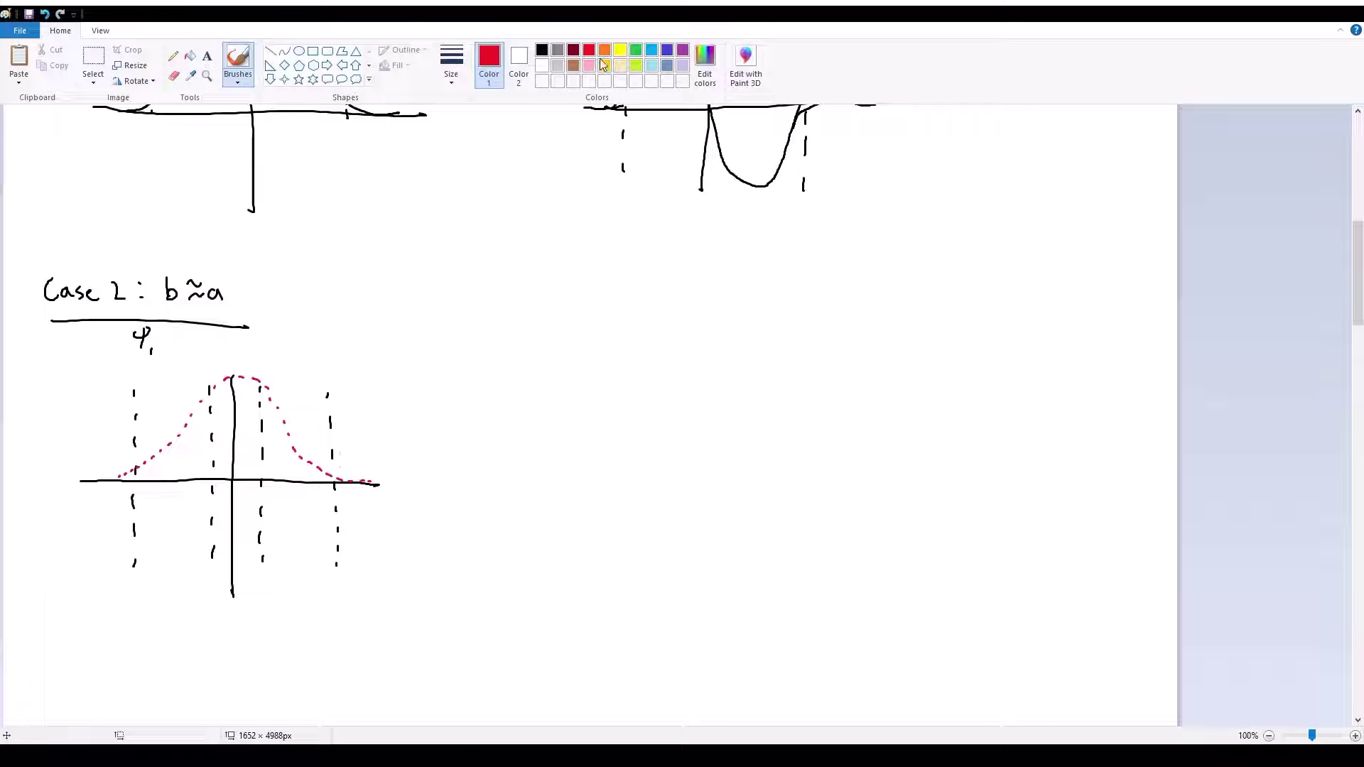
Retrace and extend an inner dashed well edge in indigo.
click(667, 50)
mouse_move(209, 410)
mouse_down()
mouse_move(213, 567)
mouse_move(260, 546)
mouse_move(260, 522)
mouse_up()
drag(262, 469, 262, 490)
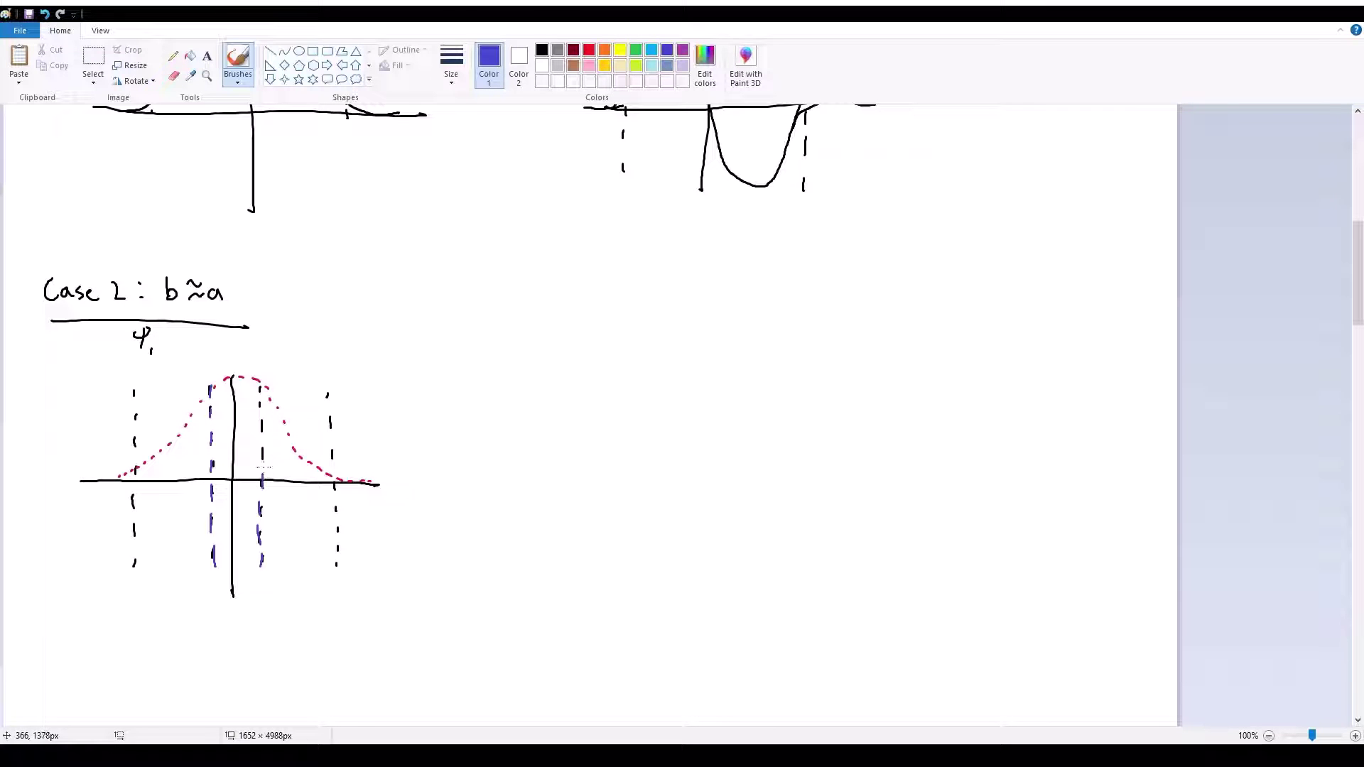
drag(262, 429, 259, 377)
In green, retrace the ψ1 label, draw the solid ψ1 curve, and label the second graph ψ2.
click(635, 51)
mouse_move(134, 332)
mouse_down()
mouse_move(151, 325)
mouse_move(152, 352)
mouse_up()
mouse_move(118, 480)
mouse_down()
mouse_move(184, 410)
mouse_move(246, 482)
mouse_move(298, 411)
mouse_move(325, 473)
mouse_move(360, 485)
mouse_up()
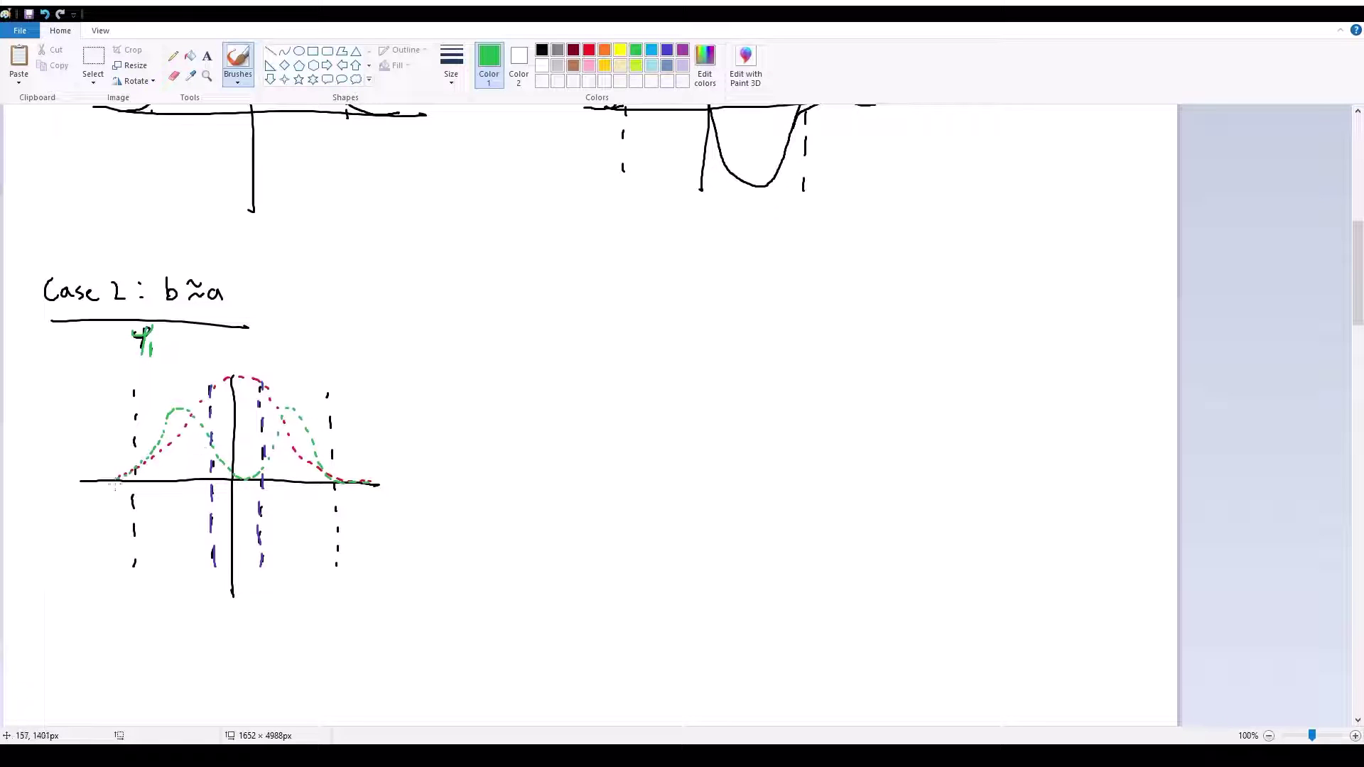
mouse_move(115, 485)
mouse_down()
mouse_move(189, 411)
mouse_move(236, 473)
mouse_move(255, 477)
mouse_move(293, 410)
mouse_move(329, 471)
mouse_move(365, 485)
mouse_up()
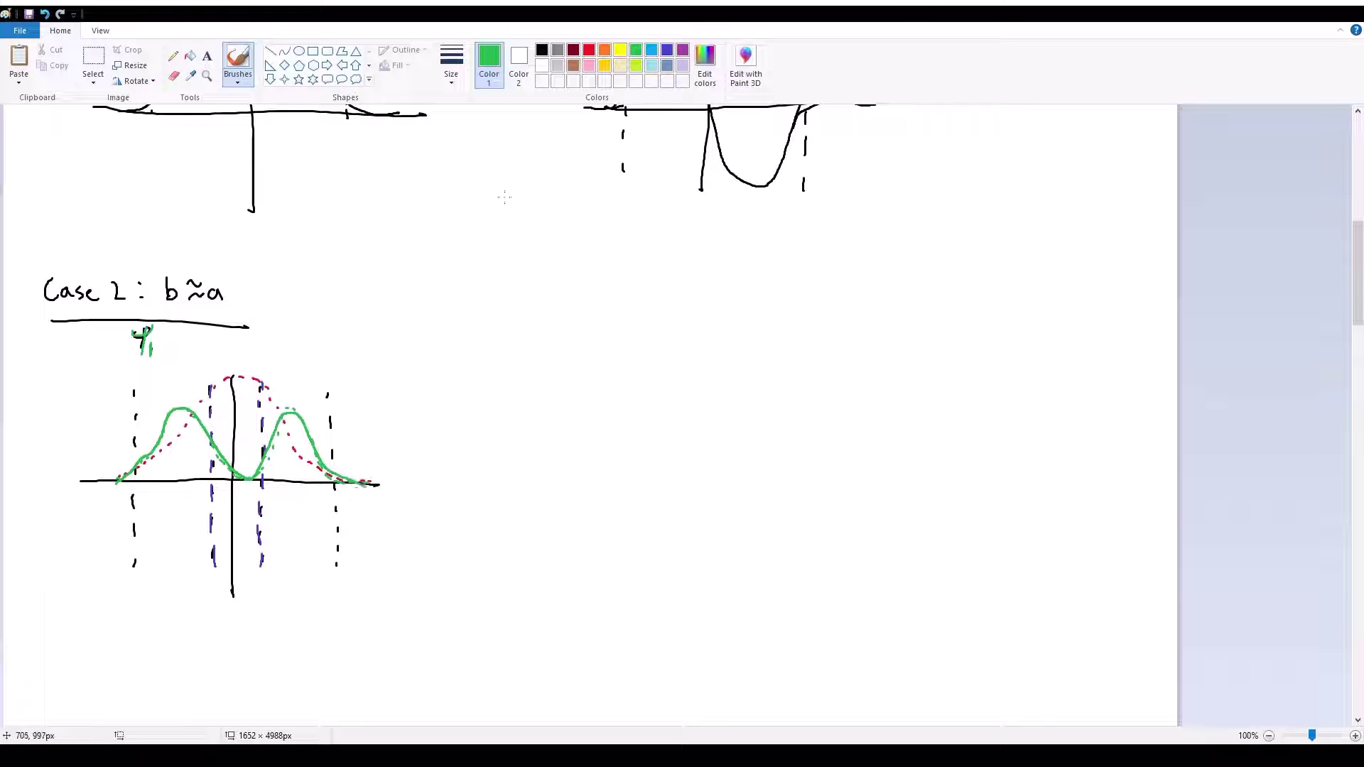
drag(527, 345, 542, 343)
mouse_move(534, 341)
mouse_down()
mouse_move(535, 361)
mouse_move(562, 368)
mouse_up()
click(543, 49)
Draw the ψ2 graph's axes and dashed outer well edges in black.
drag(522, 484, 803, 489)
drag(677, 375, 664, 595)
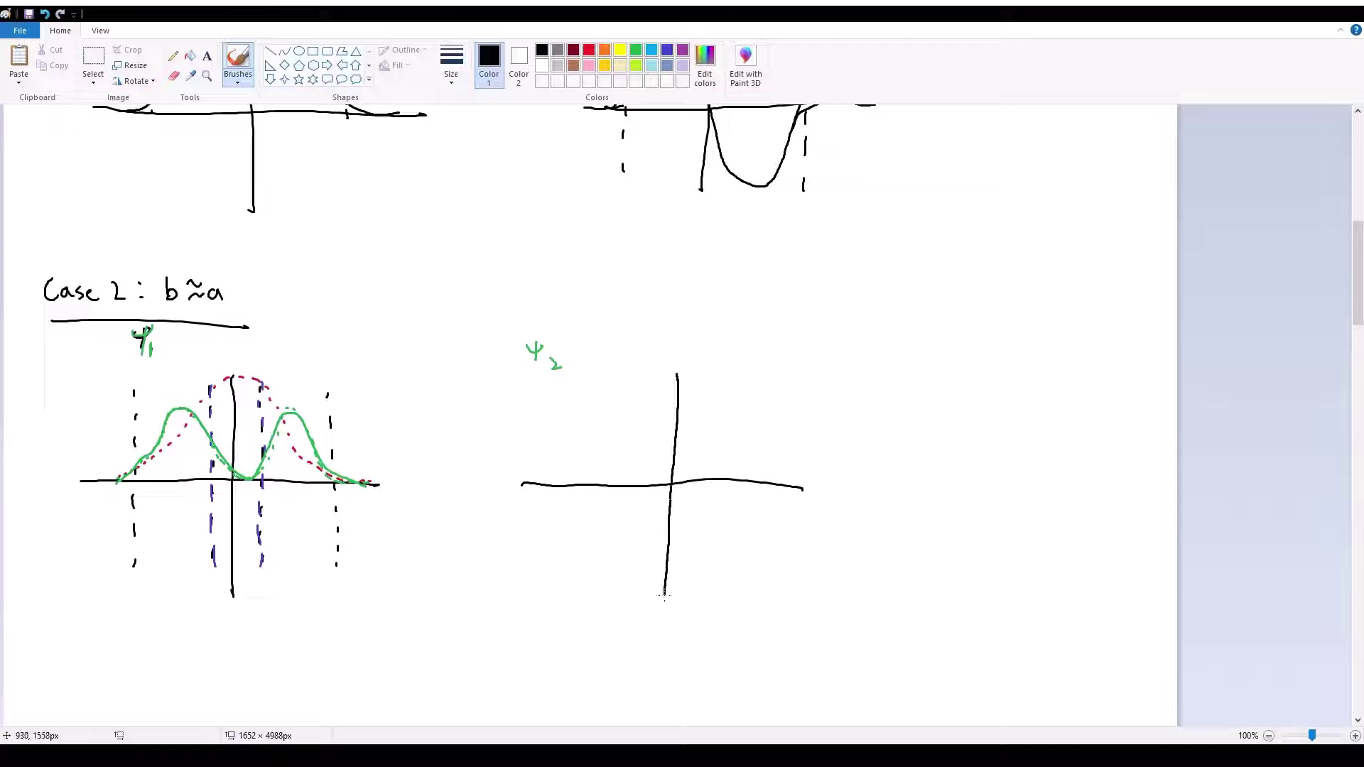
drag(569, 387, 568, 397)
drag(568, 410, 567, 452)
drag(565, 479, 565, 526)
drag(565, 544, 565, 561)
drag(568, 583, 568, 593)
drag(772, 395, 772, 406)
drag(770, 517, 769, 545)
drag(768, 569, 767, 593)
drag(767, 597, 765, 603)
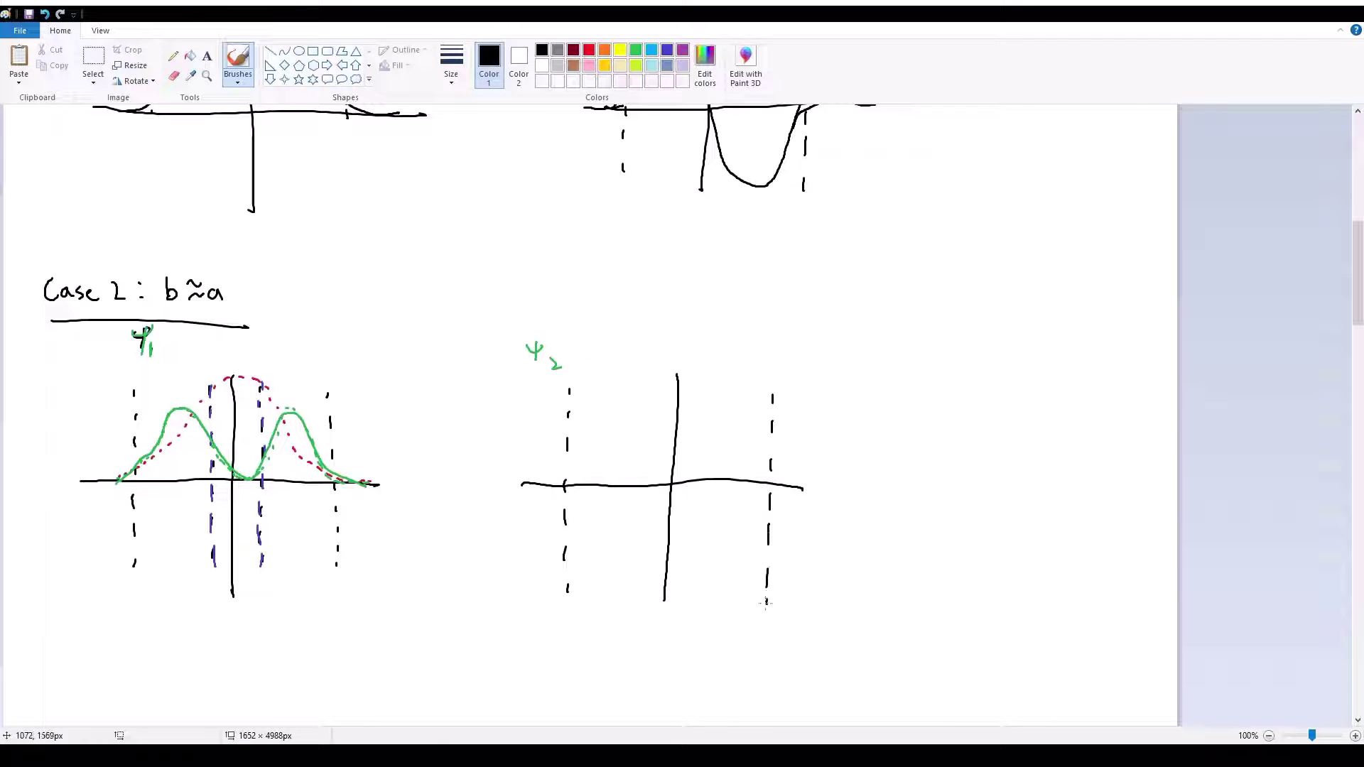
Dash the left and right inner well edges in blue.
click(666, 49)
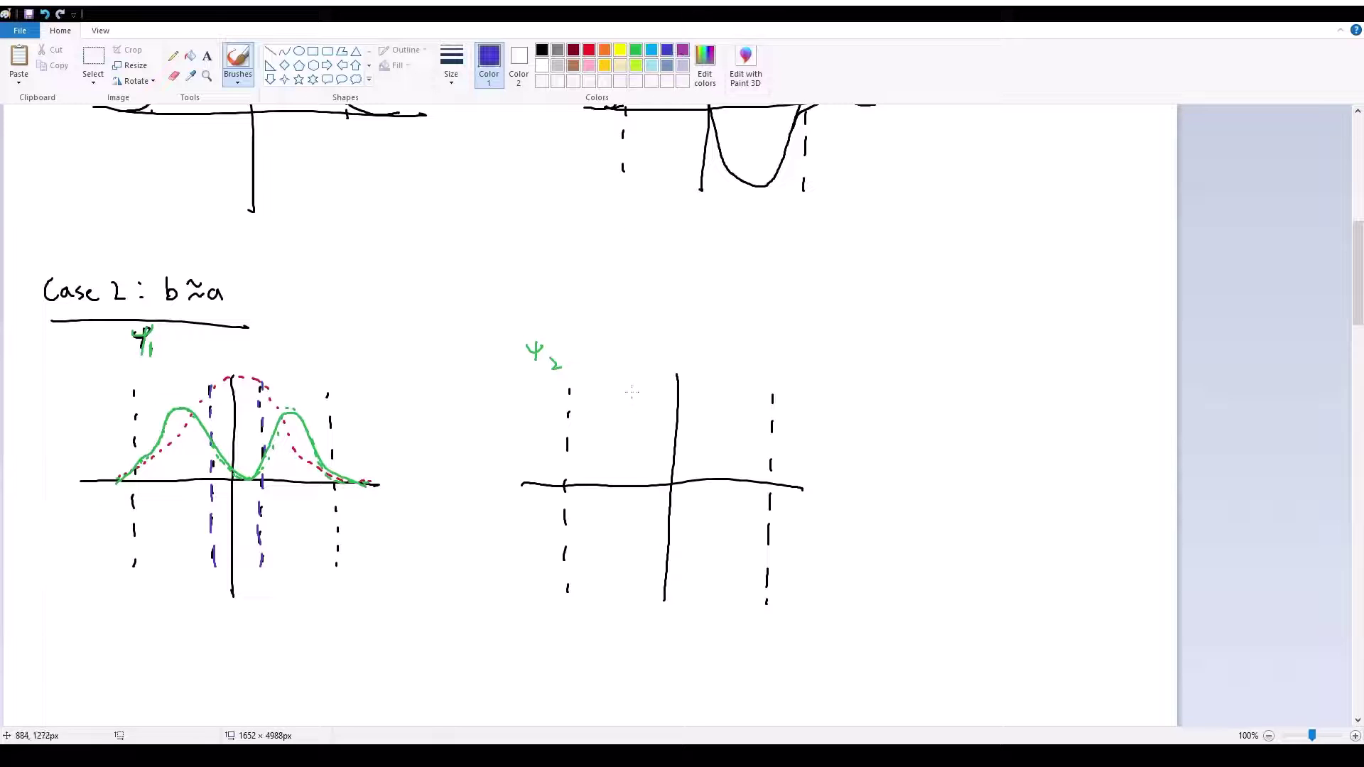
drag(629, 385, 628, 439)
drag(627, 452, 628, 503)
drag(626, 516, 625, 592)
drag(625, 597, 625, 605)
drag(711, 390, 711, 403)
drag(709, 428, 707, 469)
drag(705, 507, 702, 563)
drag(701, 567, 701, 586)
drag(700, 591, 699, 617)
Sketch a red dotted antisymmetric ψ2 curve, then trace it as a solid green curve.
click(589, 50)
mouse_move(551, 487)
mouse_down()
mouse_move(634, 416)
mouse_move(667, 468)
mouse_move(703, 595)
mouse_move(730, 581)
mouse_move(801, 488)
mouse_up()
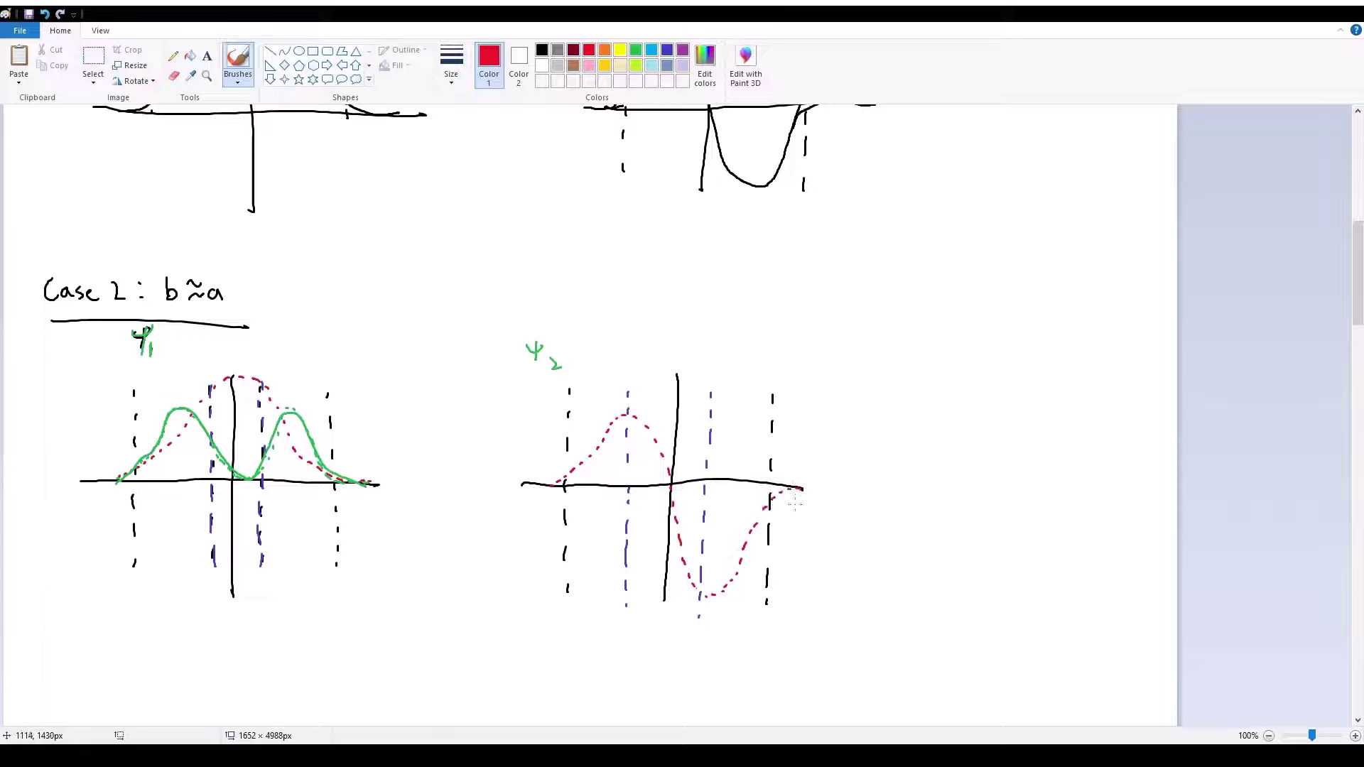
click(636, 50)
mouse_move(561, 480)
mouse_down()
mouse_move(593, 426)
mouse_move(646, 482)
mouse_move(701, 499)
mouse_move(730, 579)
mouse_move(771, 496)
mouse_move(795, 489)
mouse_up()
mouse_move(563, 480)
mouse_down()
mouse_move(603, 419)
mouse_move(639, 466)
mouse_move(701, 502)
mouse_move(726, 568)
mouse_move(743, 573)
mouse_move(769, 500)
mouse_move(797, 487)
mouse_up()
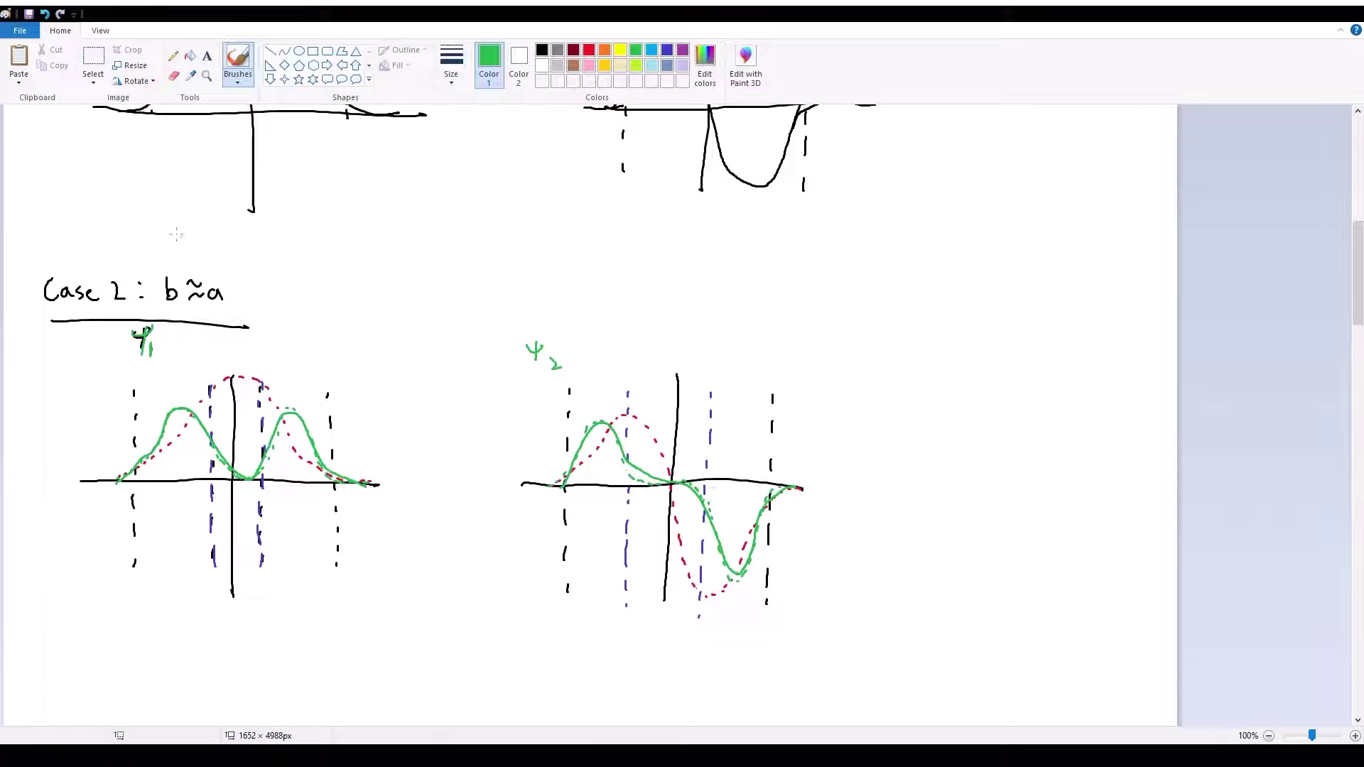
click(542, 50)
Write the heading 'Case 3: b >> a' in black brush and underline it.
scroll(324, 404, down, 2)
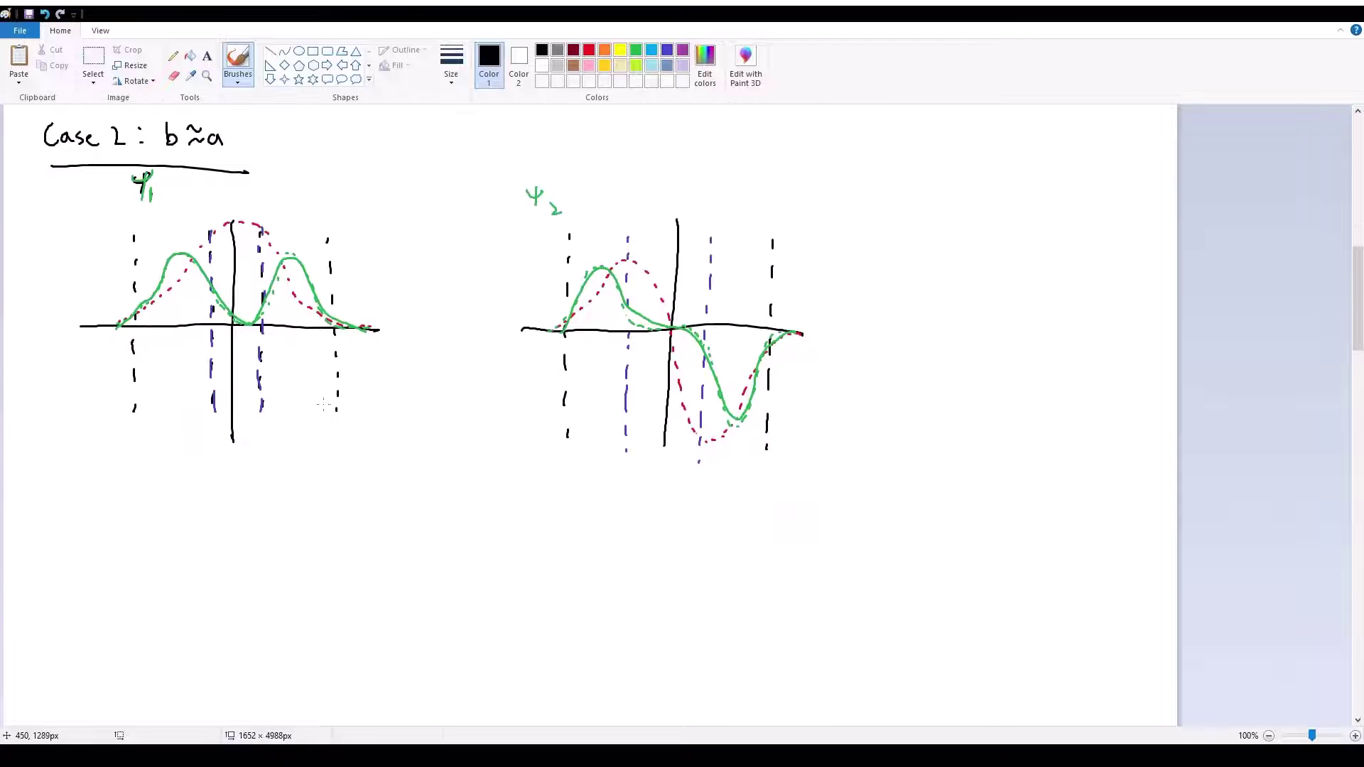
mouse_move(63, 514)
mouse_down()
mouse_move(108, 528)
mouse_move(182, 500)
mouse_move(209, 516)
mouse_up()
click(159, 509)
click(160, 522)
drag(232, 505, 271, 525)
drag(54, 544, 272, 551)
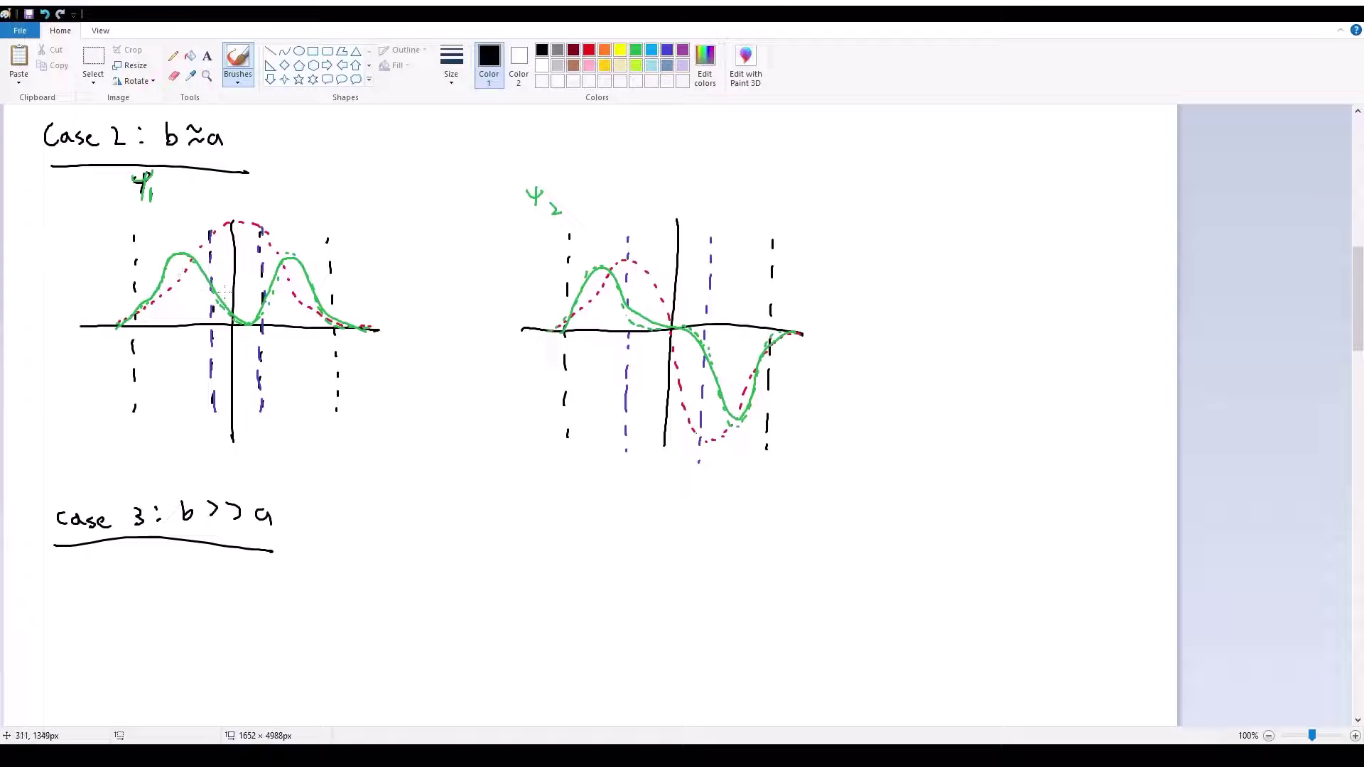
Sketch ψ1 with axes, a separate bump in each well, and dashed well edges.
drag(230, 586, 224, 721)
drag(90, 659, 381, 657)
mouse_move(155, 557)
mouse_down()
mouse_move(173, 559)
mouse_move(164, 576)
mouse_up()
drag(178, 574, 178, 583)
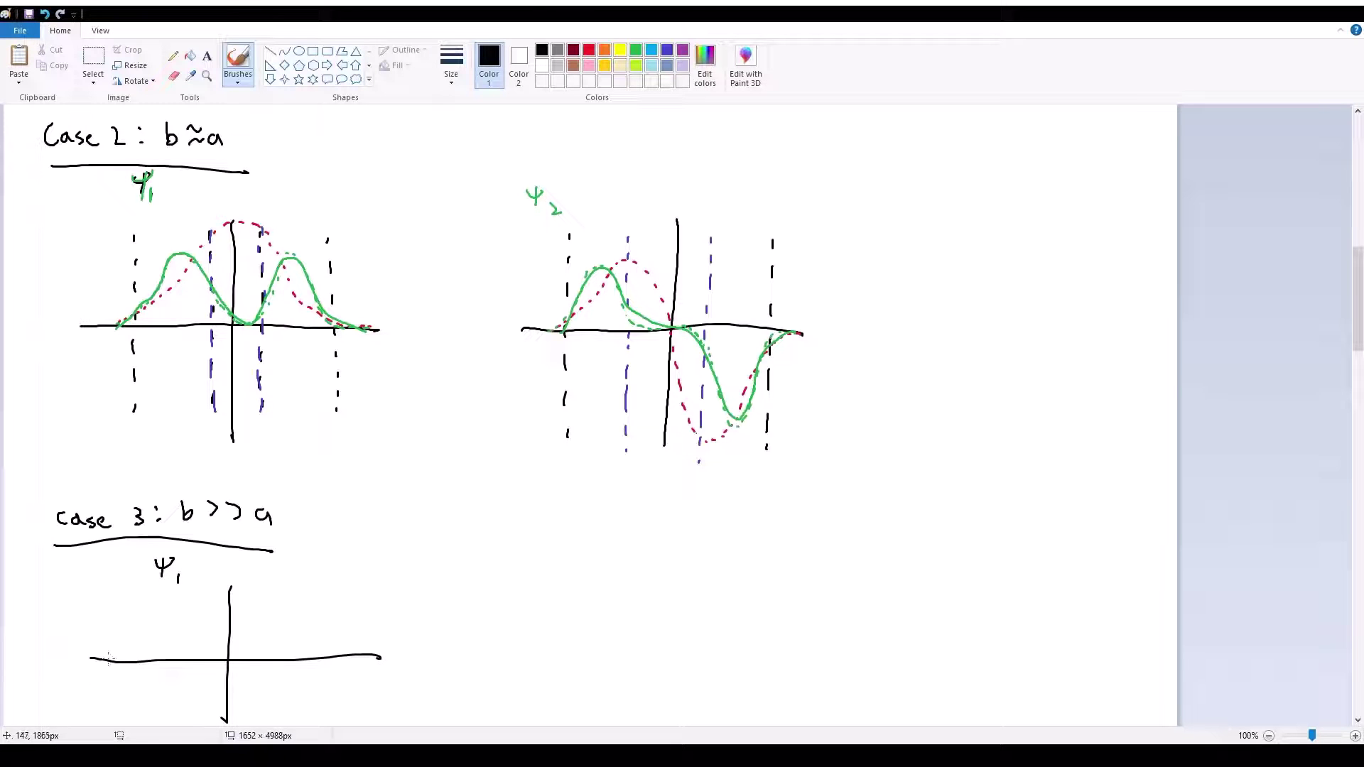
mouse_move(110, 661)
mouse_down()
mouse_move(136, 593)
mouse_move(185, 658)
mouse_up()
mouse_move(304, 659)
mouse_down()
mouse_move(321, 594)
mouse_move(336, 589)
mouse_move(378, 654)
mouse_up()
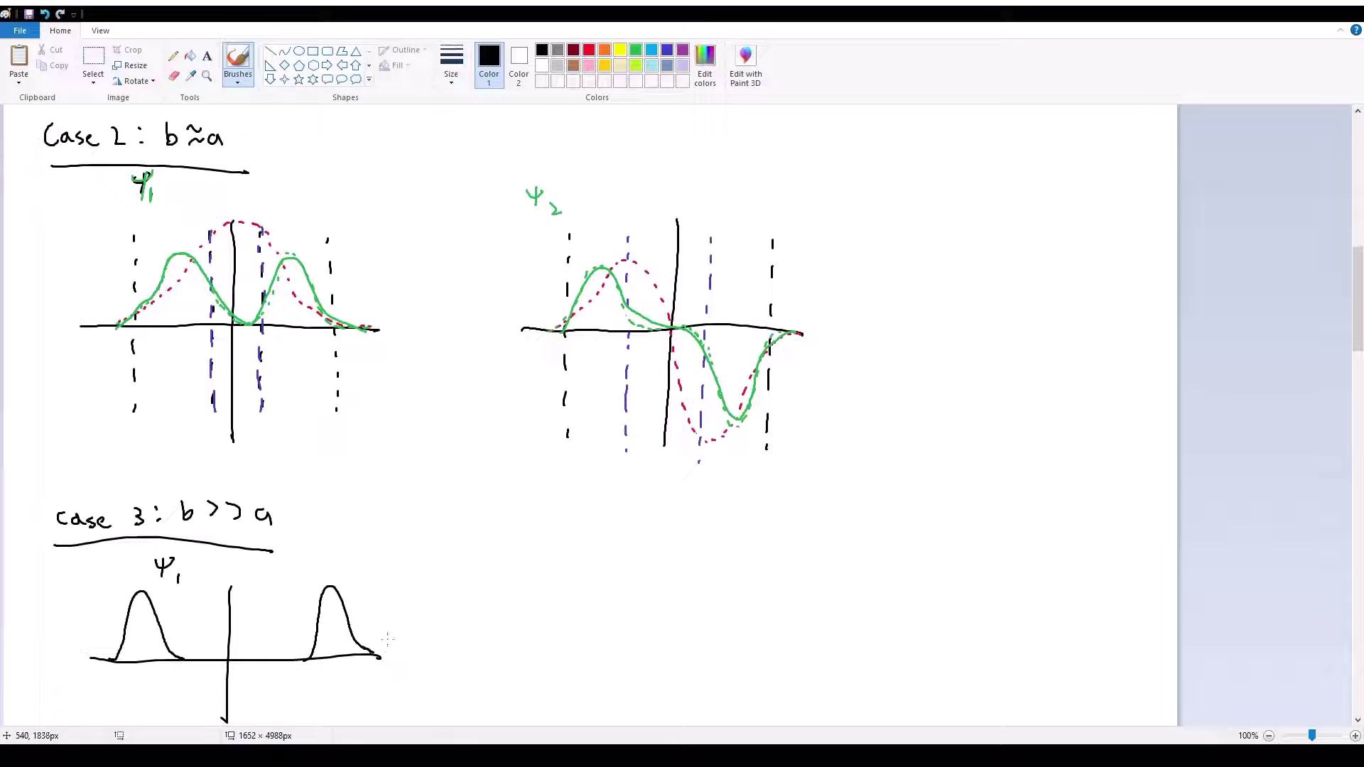
click(178, 682)
drag(178, 673, 179, 686)
drag(180, 699, 184, 712)
drag(316, 692, 315, 684)
drag(314, 676, 306, 635)
drag(306, 631, 305, 623)
Label ψ2 and draw its axes with a positive left bump and negative right bump.
drag(582, 559, 603, 563)
mouse_move(592, 556)
mouse_down()
mouse_move(590, 581)
mouse_move(621, 584)
mouse_up()
drag(543, 655, 890, 654)
drag(679, 583, 679, 742)
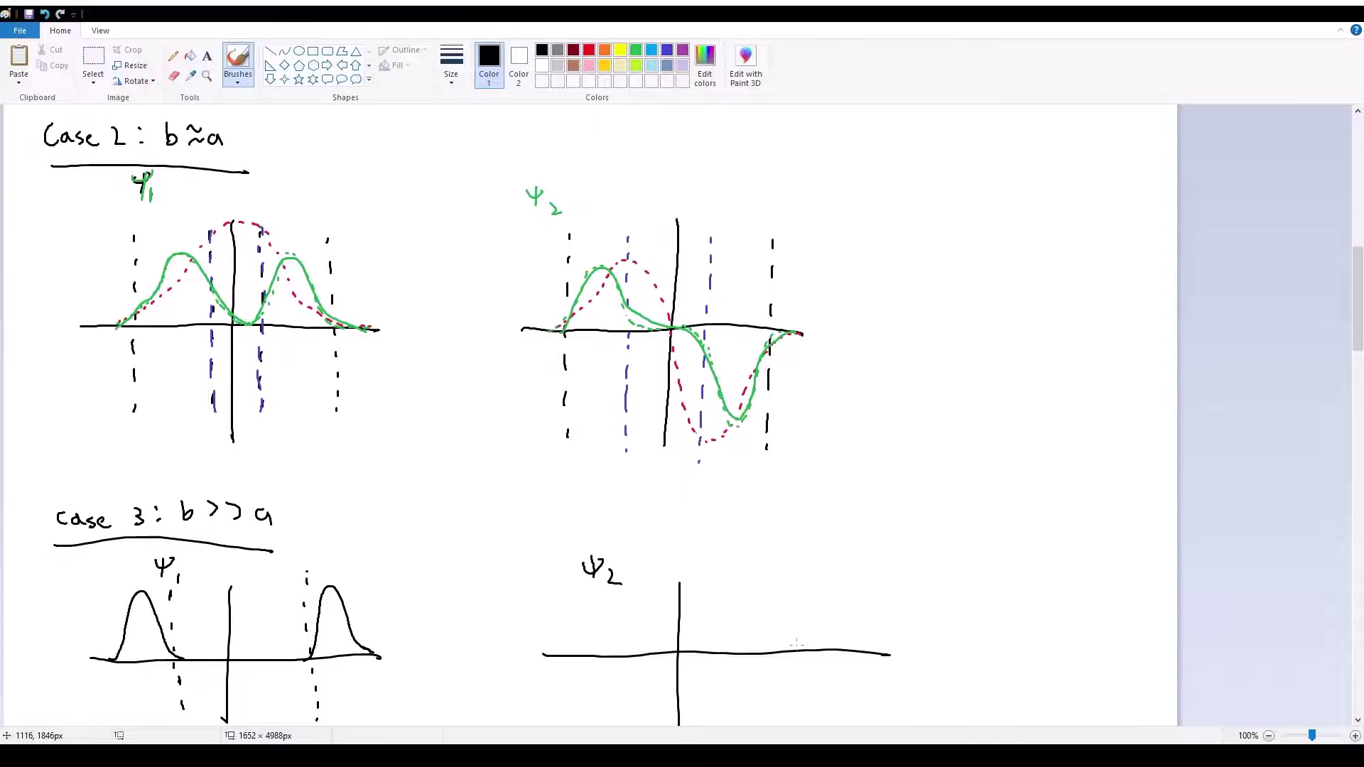
scroll(795, 643, down, 4)
mouse_move(570, 346)
mouse_down()
mouse_move(613, 286)
mouse_move(652, 341)
mouse_up()
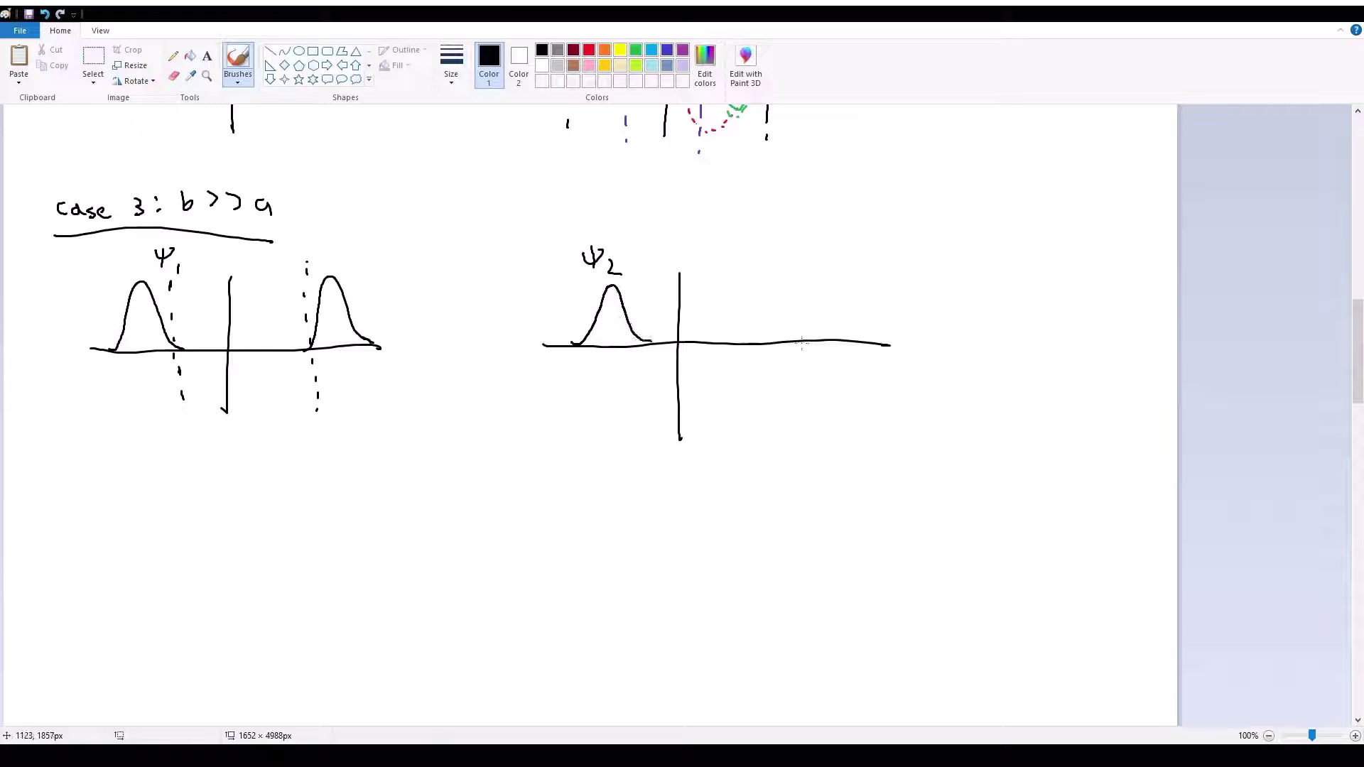
mouse_move(801, 343)
mouse_down()
mouse_move(817, 415)
mouse_move(875, 348)
mouse_up()
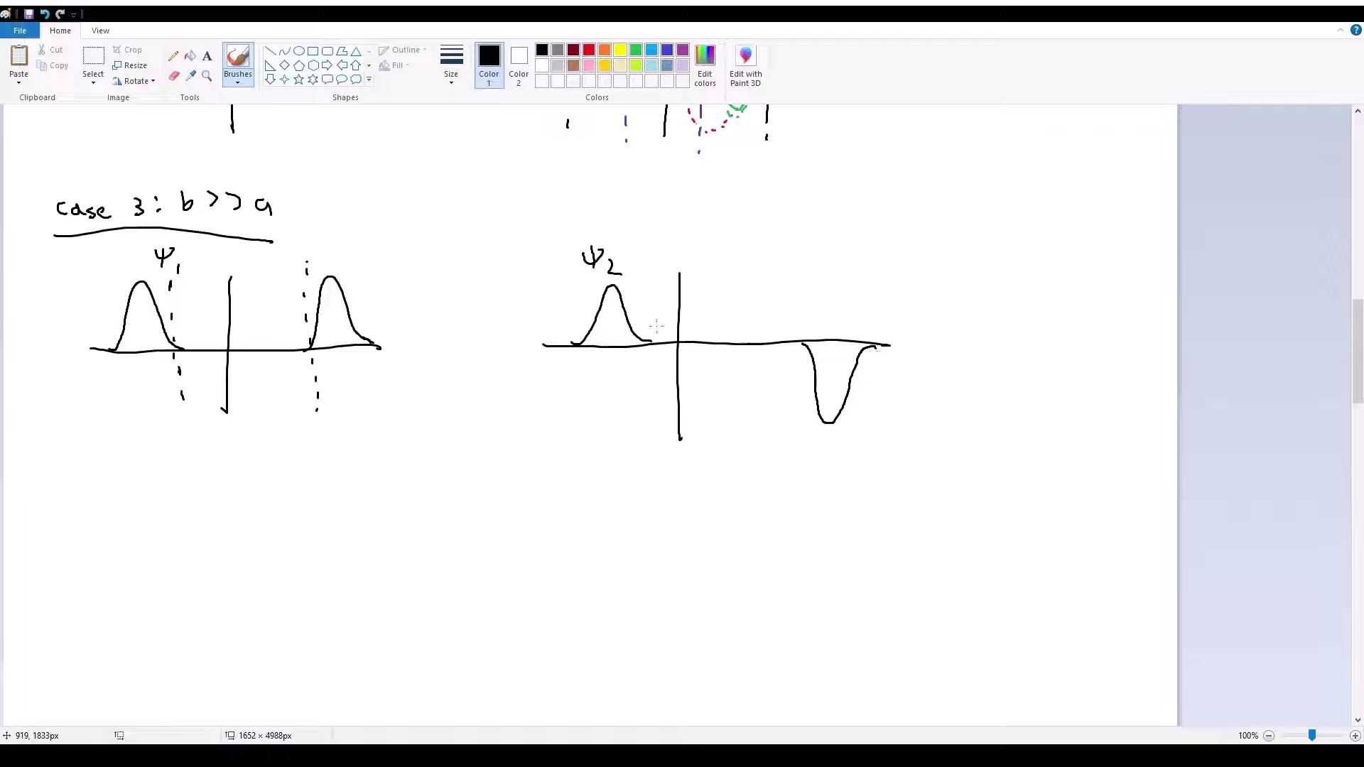
Add dashed well edges beside the left ψ2 bump and through the negative bump.
drag(643, 315, 642, 332)
drag(641, 337, 639, 349)
drag(639, 375, 642, 426)
drag(805, 344, 806, 365)
drag(806, 383, 805, 425)
scroll(806, 424, up, 15)
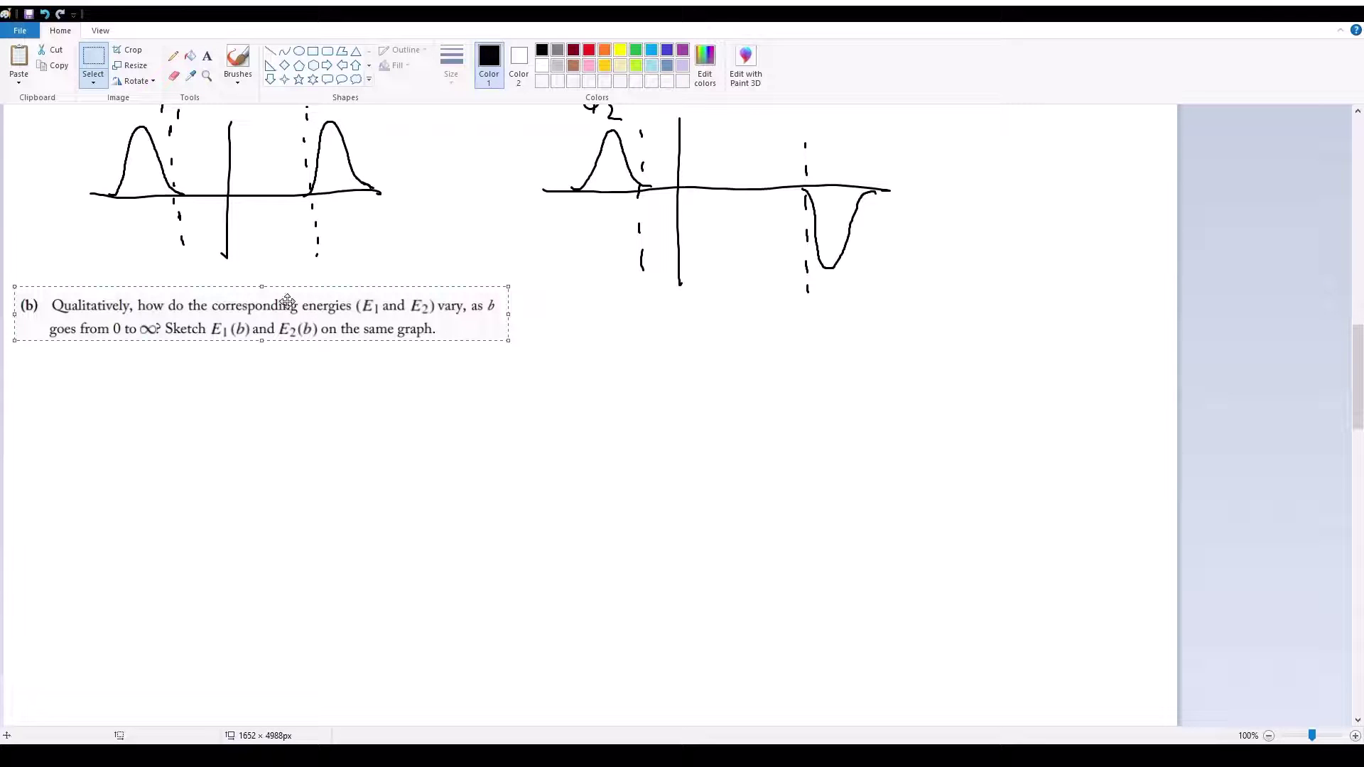
Place the pasted question (b) and write 'b = 0 → finite square well' beneath it.
click(242, 59)
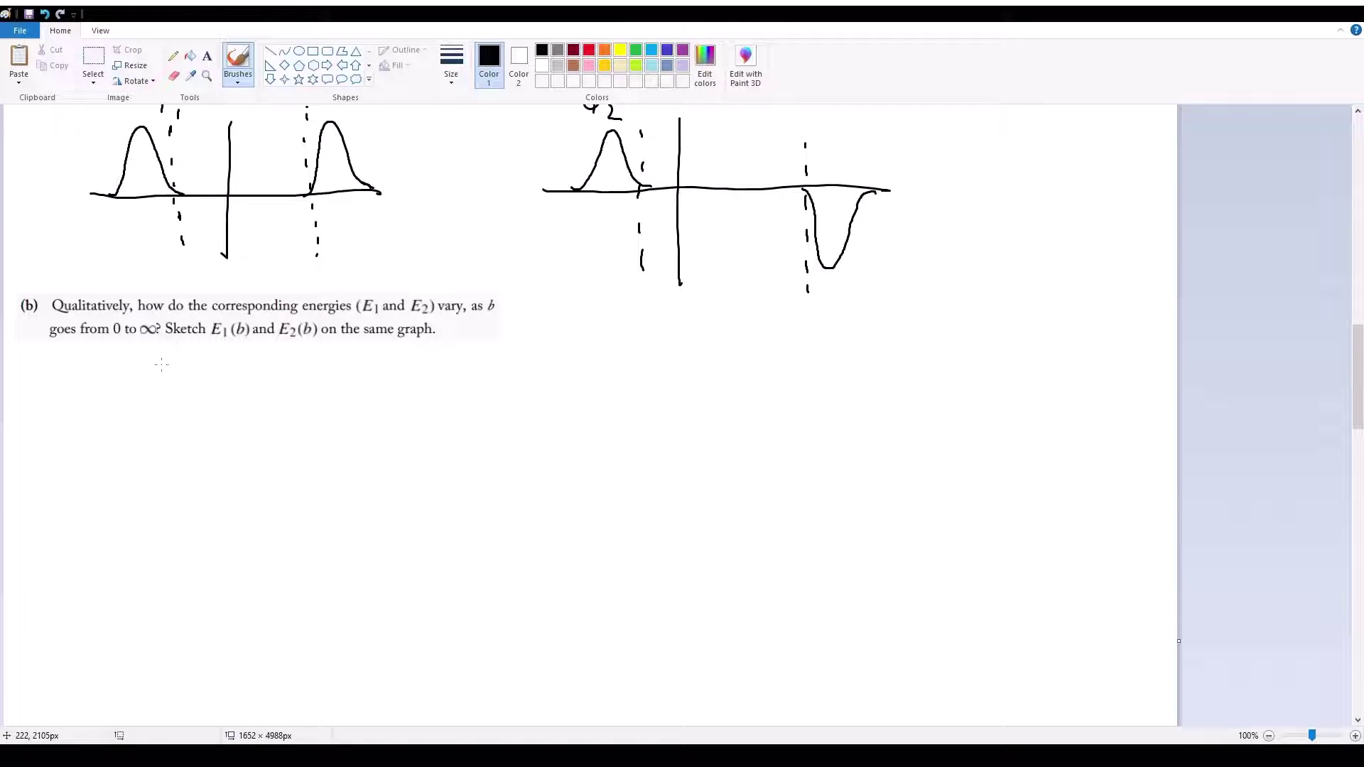
mouse_move(100, 374)
mouse_down()
mouse_move(100, 389)
mouse_move(135, 384)
mouse_up()
drag(125, 390, 136, 390)
mouse_move(149, 374)
mouse_down()
mouse_move(145, 388)
mouse_move(149, 373)
mouse_move(248, 398)
mouse_up()
drag(245, 388, 265, 396)
drag(271, 395, 302, 396)
mouse_move(305, 391)
mouse_down()
mouse_move(363, 412)
mouse_move(384, 394)
mouse_move(462, 384)
mouse_up()
drag(467, 390, 486, 398)
drag(492, 372, 491, 400)
Write 'E1 < E2' and draw energy axes with E1 and E2 marked.
mouse_move(172, 440)
mouse_down()
mouse_move(158, 441)
mouse_move(168, 467)
mouse_move(215, 465)
mouse_move(234, 446)
mouse_up()
mouse_move(235, 446)
mouse_down()
mouse_move(246, 473)
mouse_move(236, 459)
mouse_up()
drag(259, 470, 267, 476)
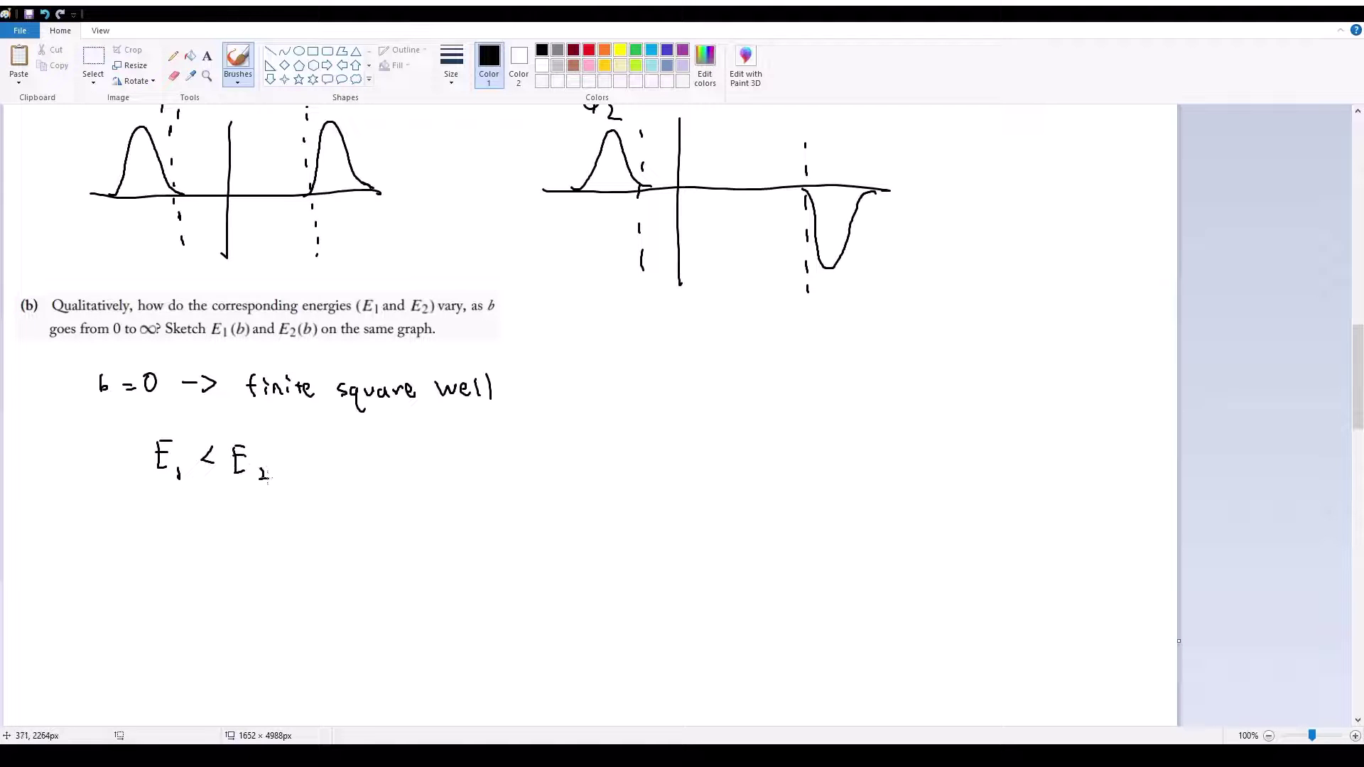
mouse_move(399, 448)
mouse_down()
mouse_move(402, 597)
mouse_move(534, 560)
mouse_up()
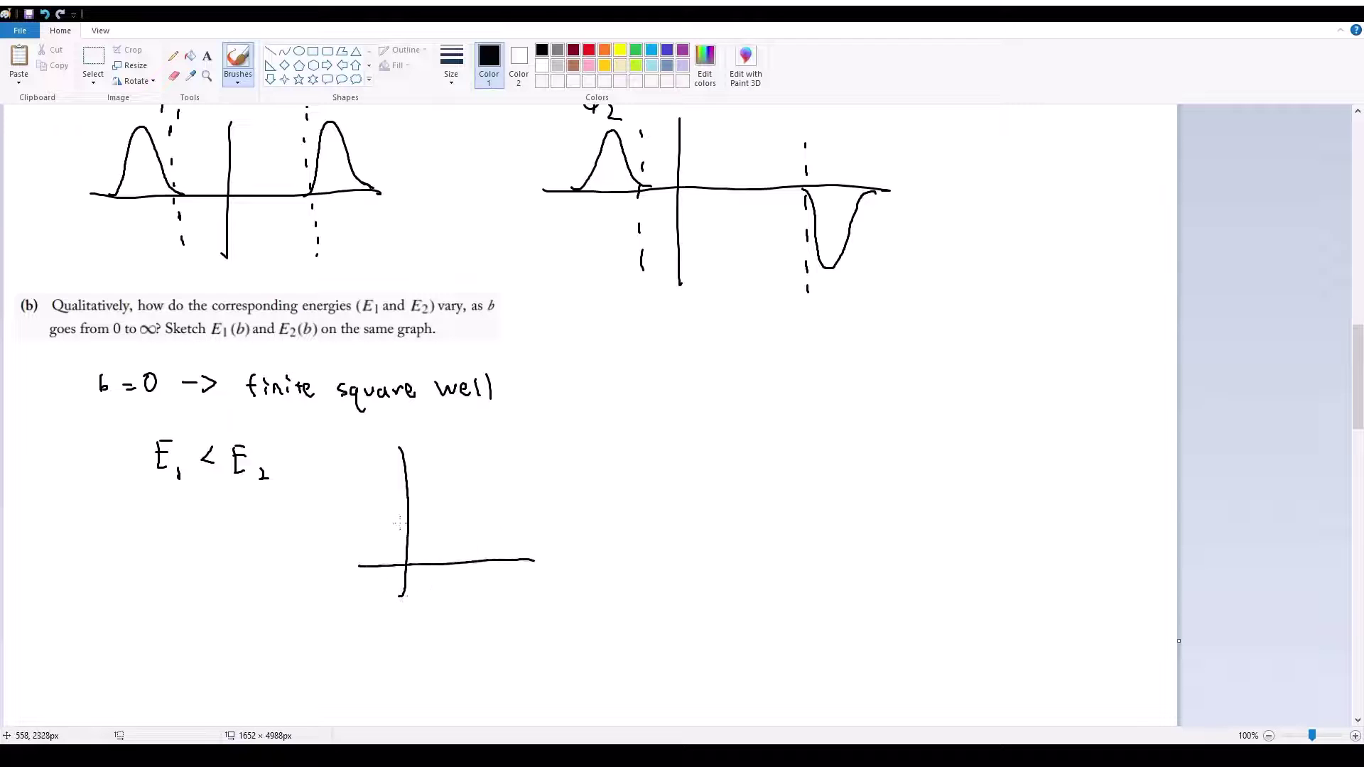
mouse_move(401, 522)
mouse_down()
mouse_move(419, 521)
mouse_move(367, 514)
mouse_up()
drag(367, 514, 380, 537)
mouse_move(398, 461)
mouse_down()
mouse_move(411, 459)
mouse_move(364, 471)
mouse_move(354, 460)
mouse_up()
drag(371, 467, 384, 476)
Write the note 'as b → ∞' beside the energy sketch.
scroll(355, 476, up, 5)
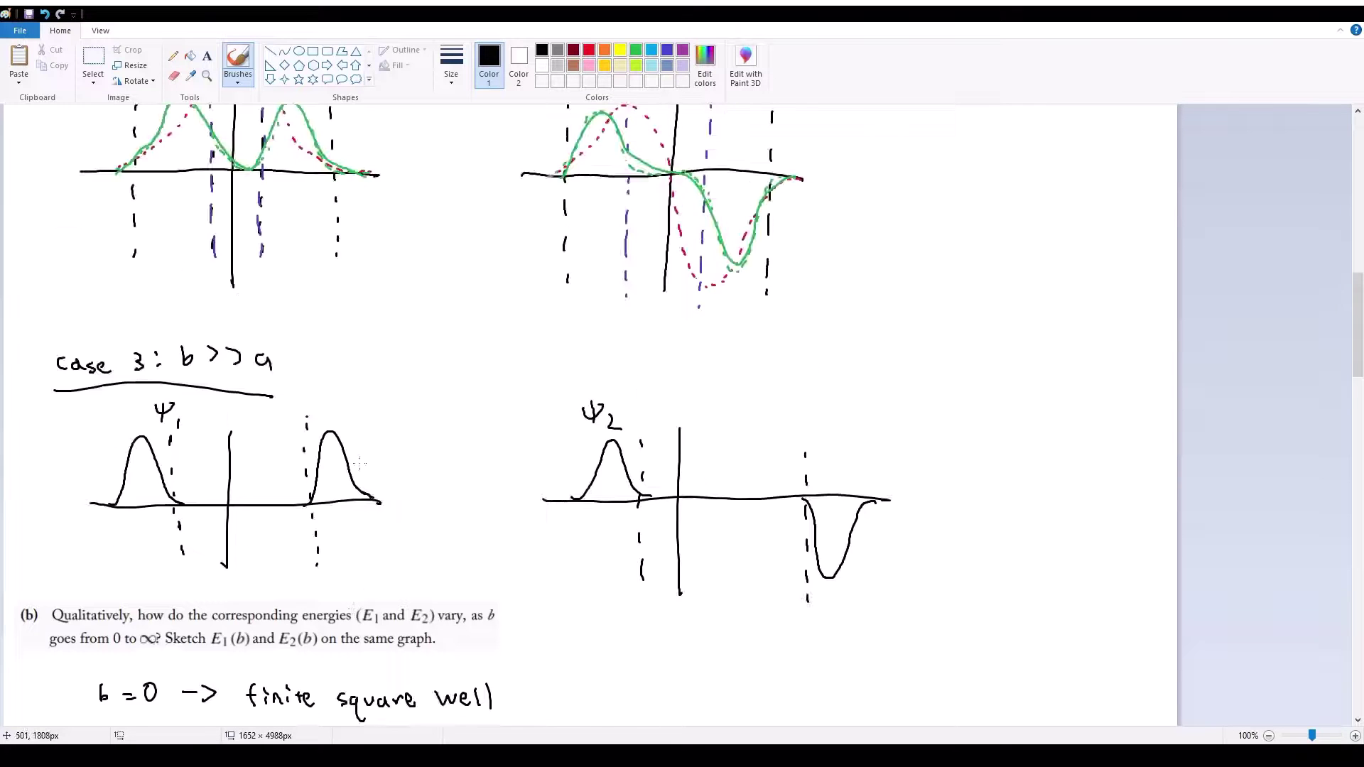
scroll(358, 472, down, 7)
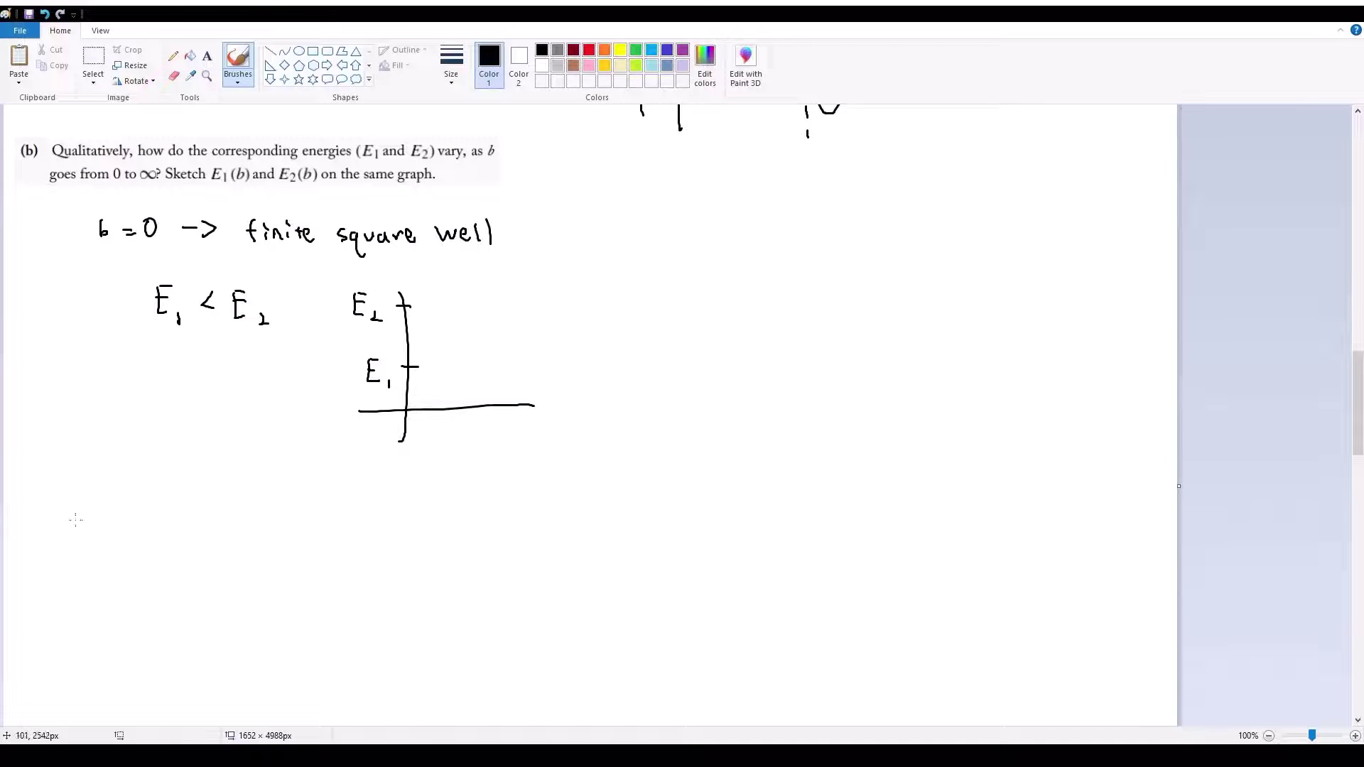
drag(76, 519, 85, 534)
mouse_move(119, 508)
mouse_down()
mouse_move(121, 536)
mouse_move(154, 526)
mouse_up()
drag(151, 519, 201, 526)
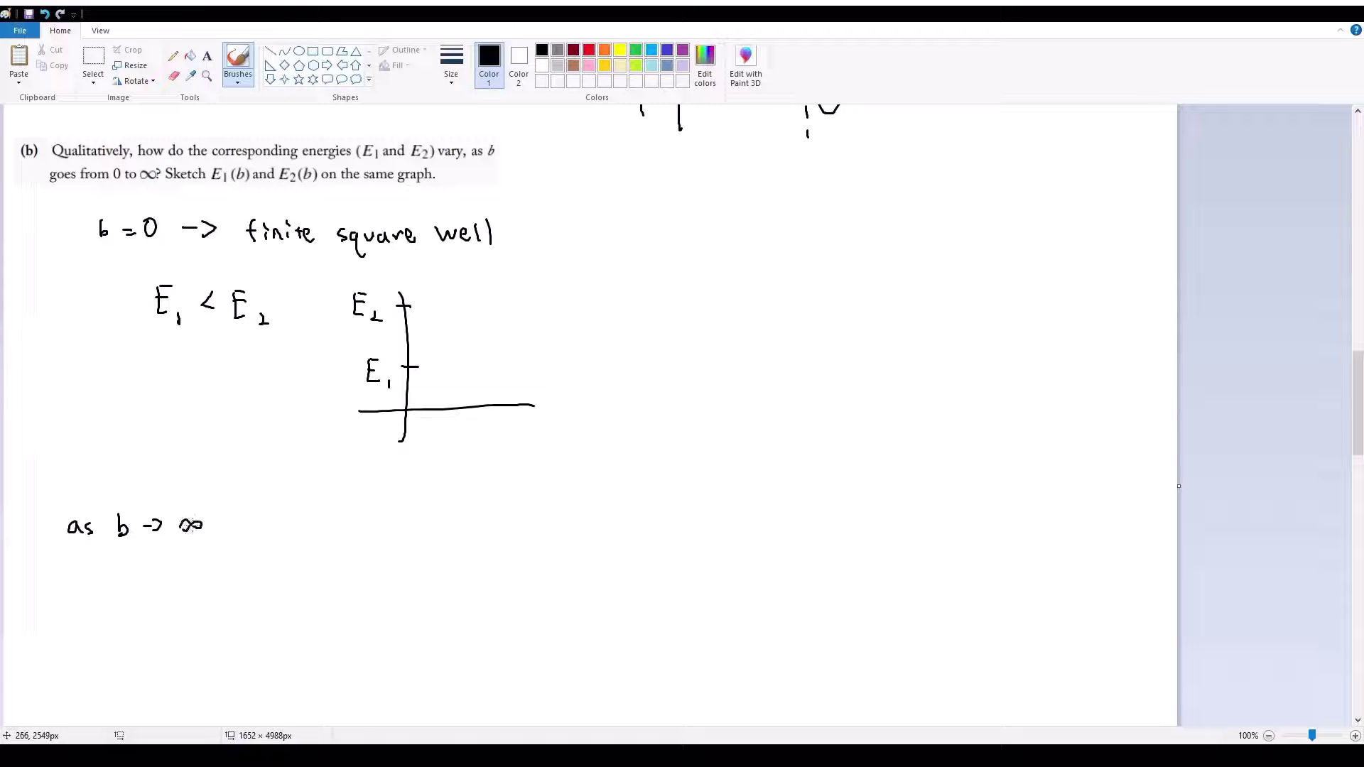